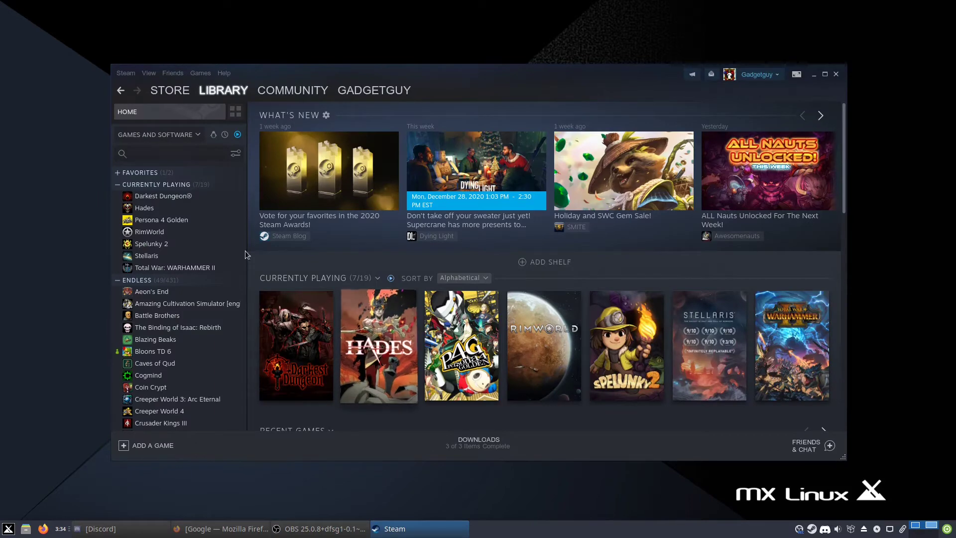
- Open RimWorld from the Steam library's Currently Playing list and go to its Workshop
click(156, 232)
drag(488, 90, 497, 294)
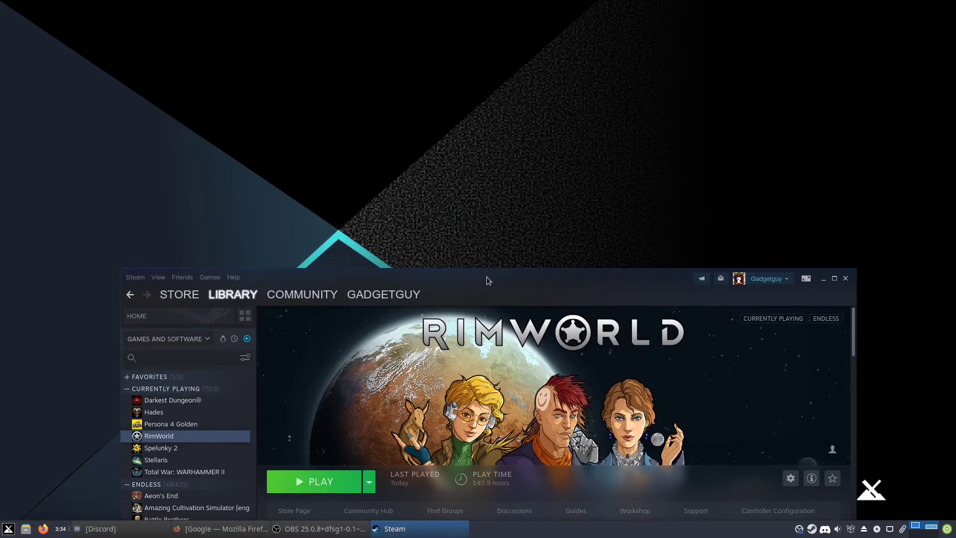
click(630, 509)
- Open the Gastronomy mod from Most Popular and look through its preview images and description
drag(555, 278, 533, 62)
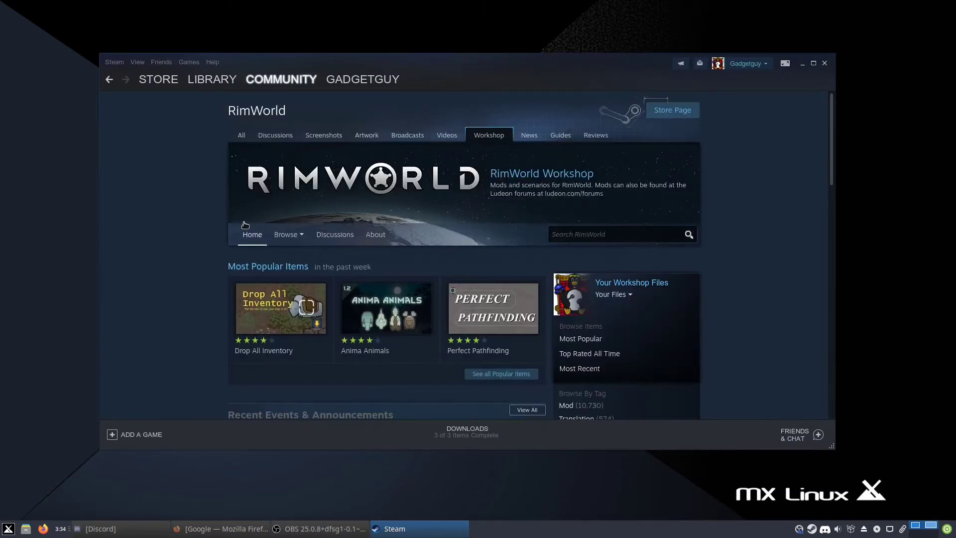
scroll(234, 232, down, 4)
scroll(214, 248, down, 6)
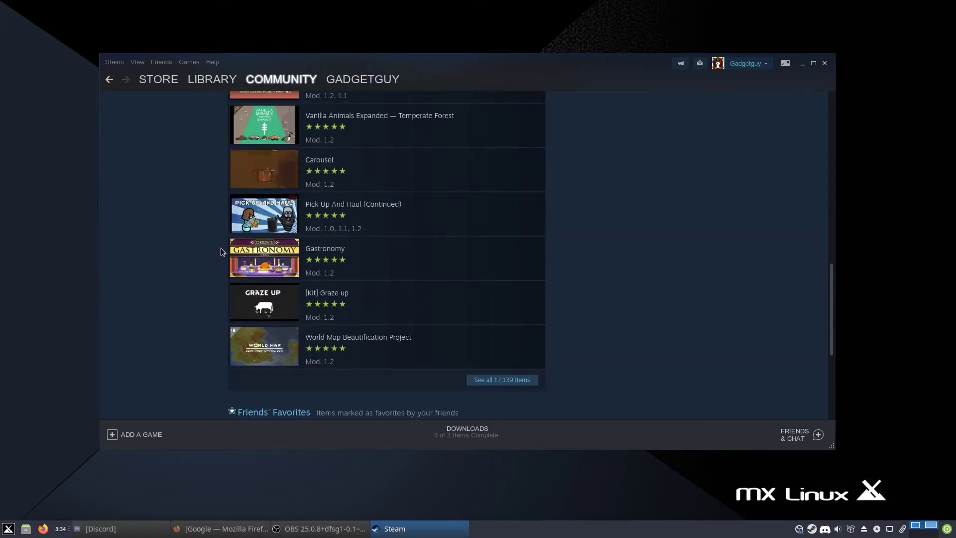
mouse_move(248, 258)
click(248, 258)
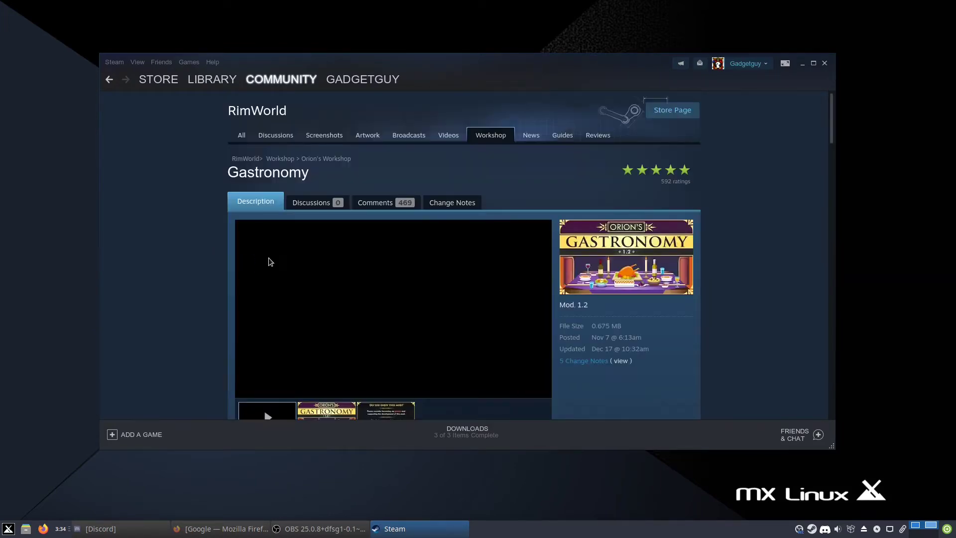
scroll(219, 233, down, 3)
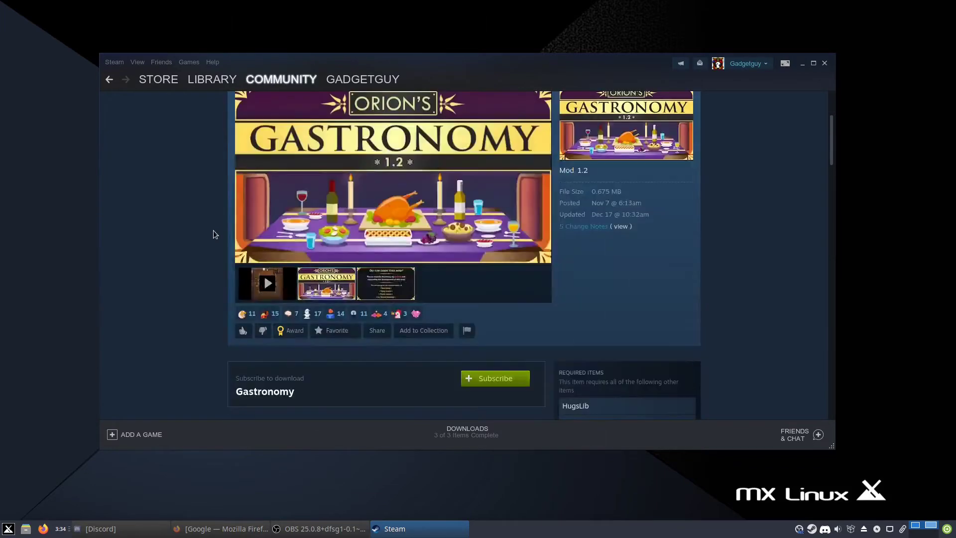
click(415, 284)
scroll(171, 315, down, 5)
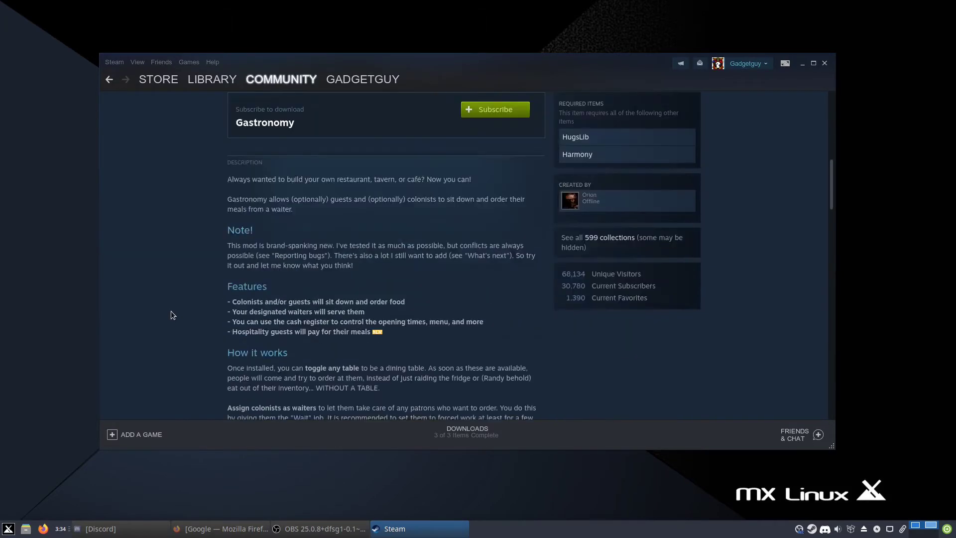
scroll(171, 315, down, 3)
scroll(170, 313, down, 5)
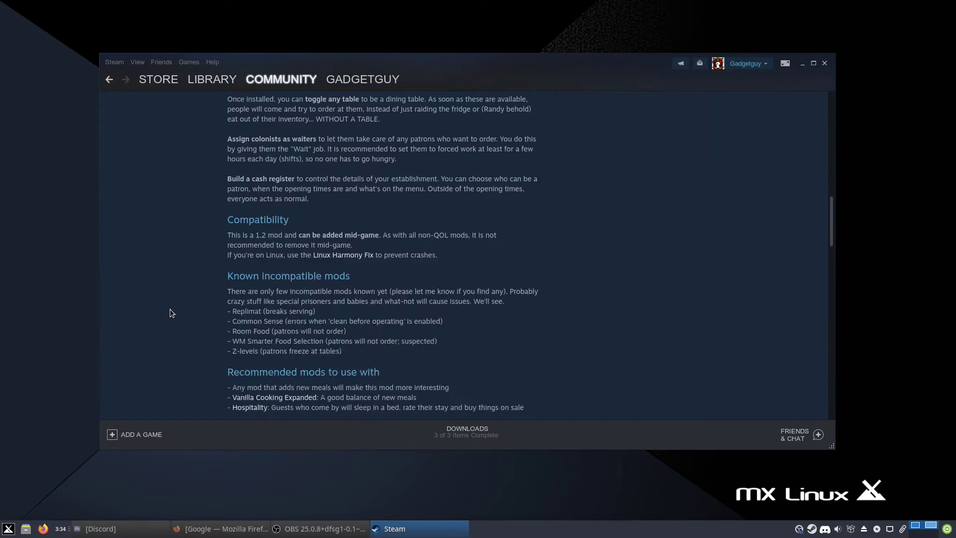
scroll(170, 313, up, 5)
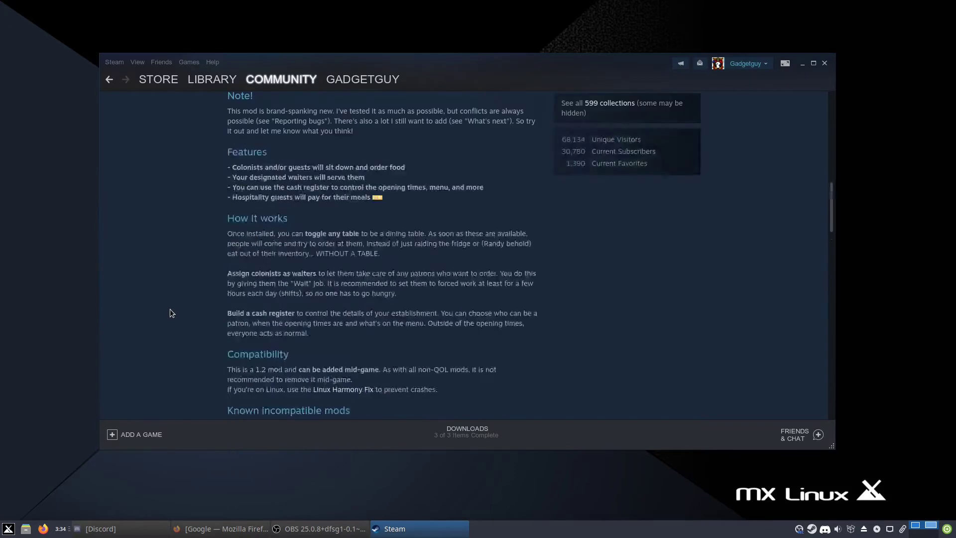
- Return to the RimWorld Workshop home and list the subscribed items under Browse
click(109, 80)
scroll(127, 153, up, 8)
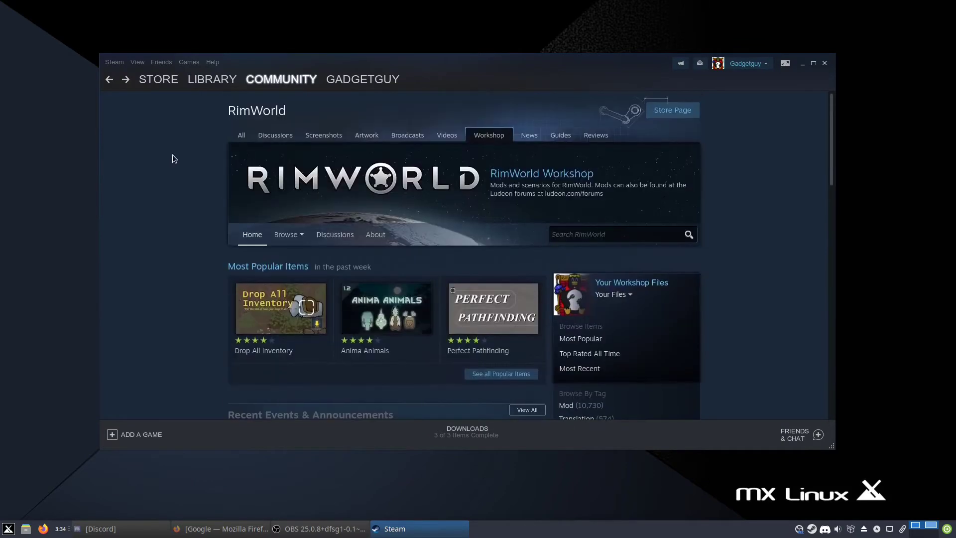
mouse_move(286, 235)
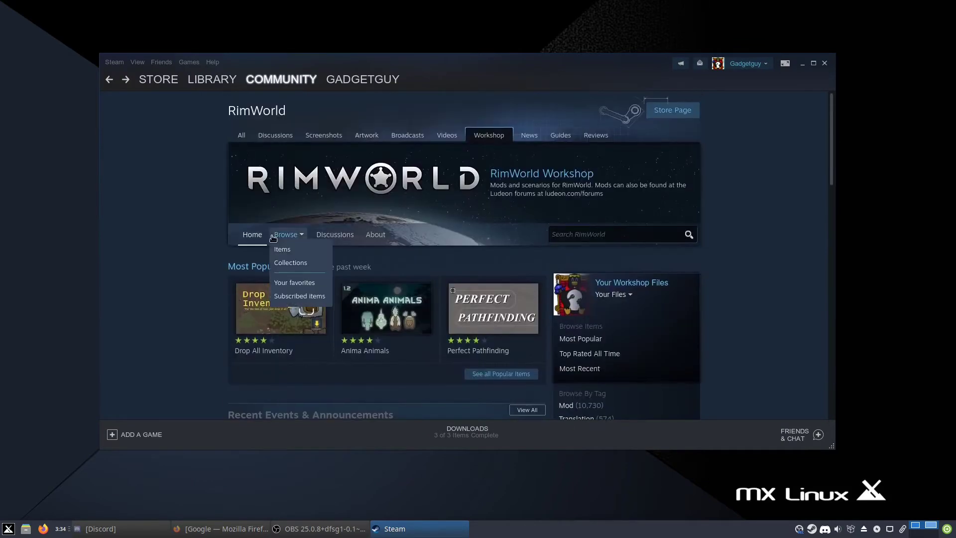
click(299, 295)
- Unsubscribe from Real Faction Guest and go back to the RimWorld Workshop page
mouse_move(430, 255)
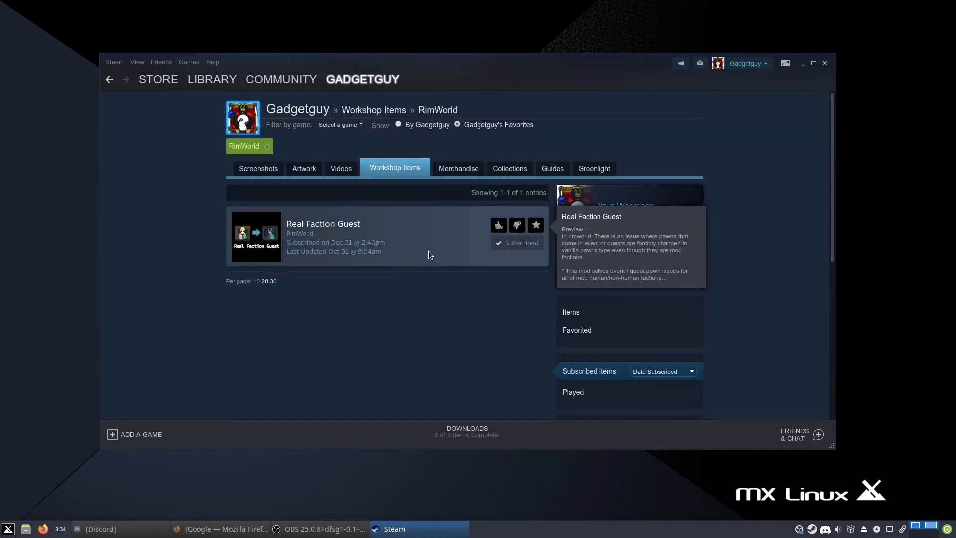
click(542, 244)
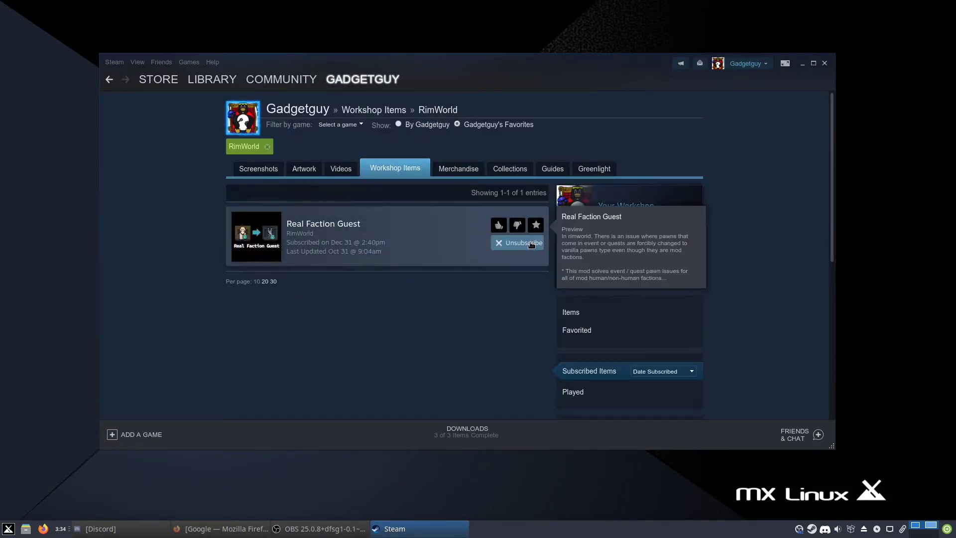
click(109, 79)
- Scroll down to Most Popular and open the Gastronomy mod's page
scroll(163, 180, down, 3)
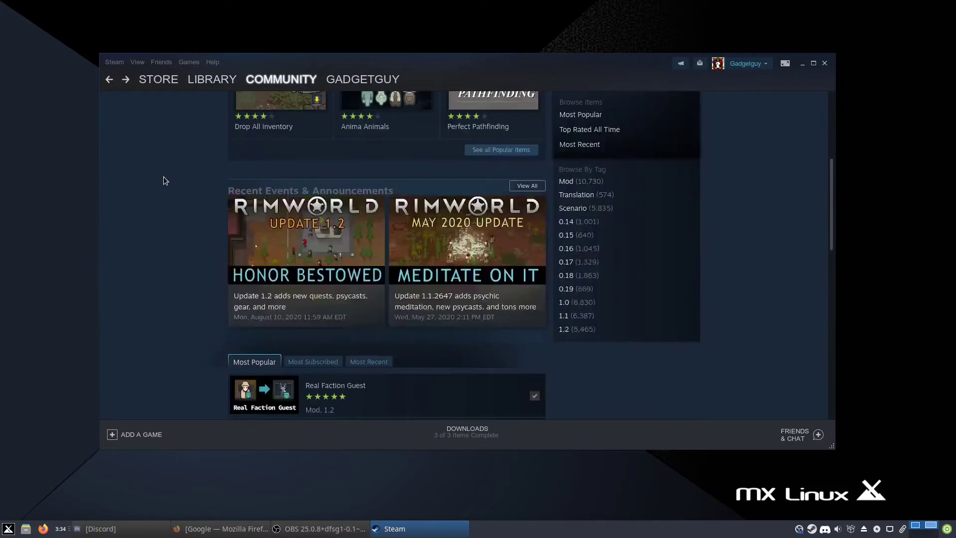
scroll(165, 180, down, 3)
scroll(168, 191, down, 3)
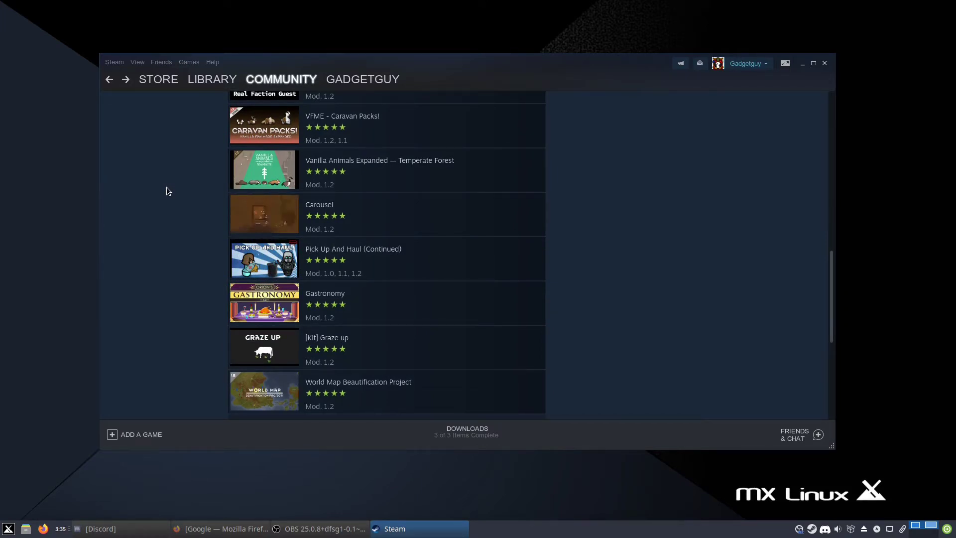
scroll(167, 191, down, 3)
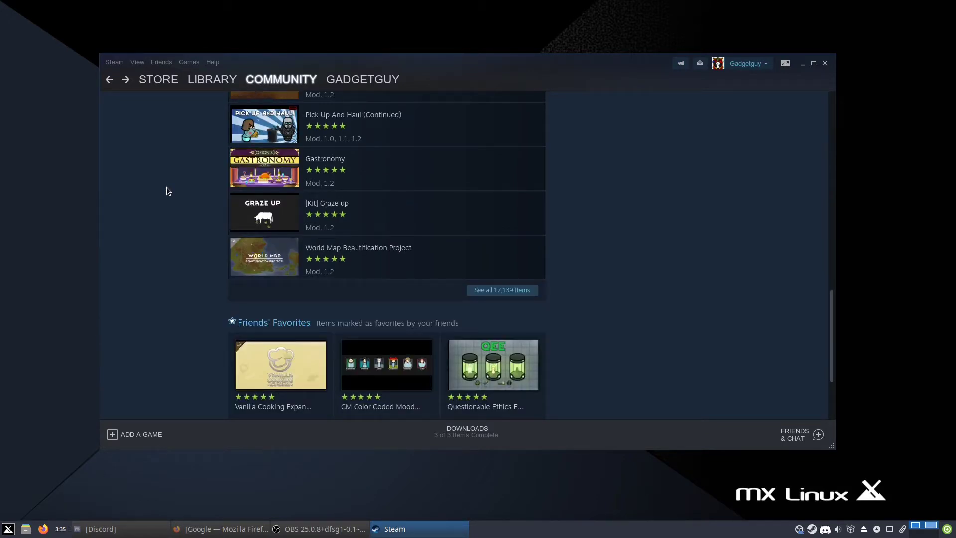
scroll(166, 188, up, 4)
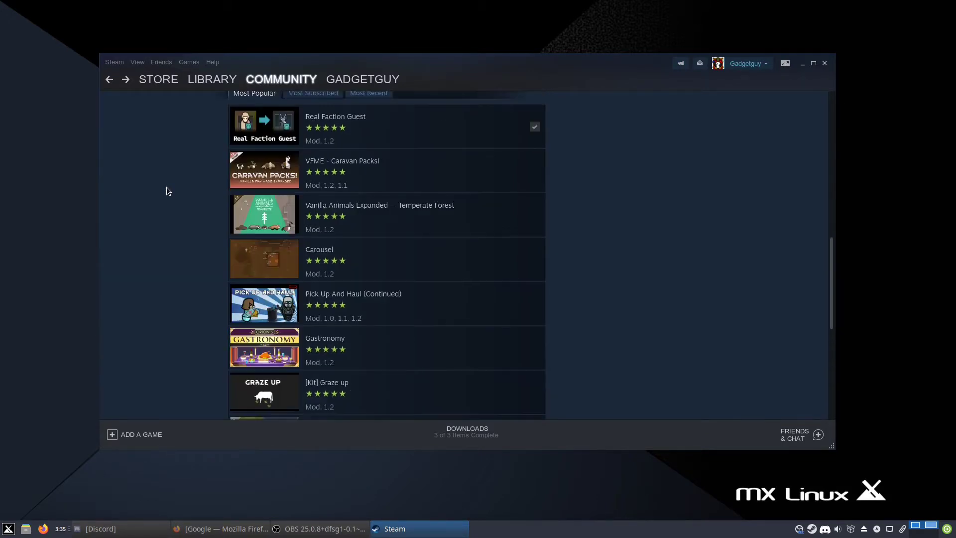
click(278, 345)
- Try subscribing to Gastronomy, back out of its required-items prompt, and return to the mod list
scroll(277, 345, down, 3)
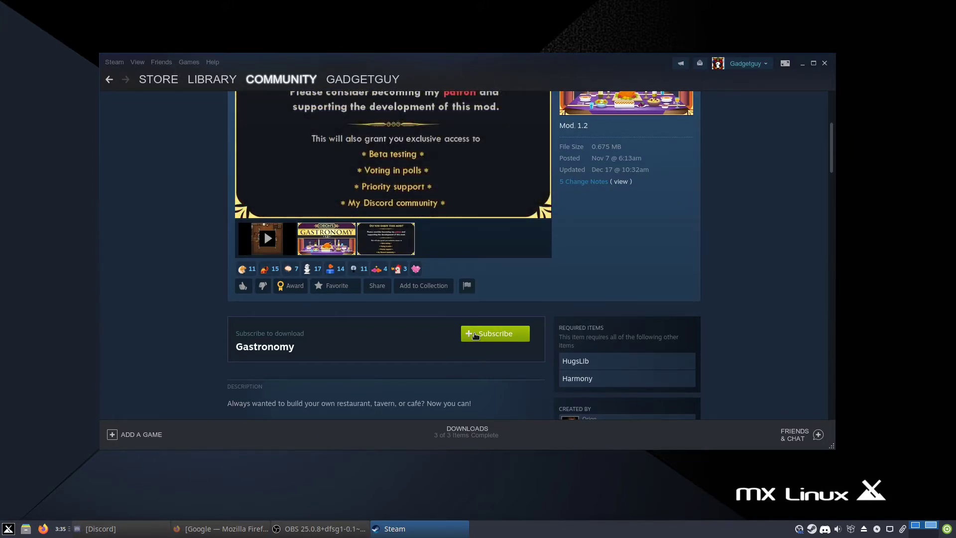
click(475, 335)
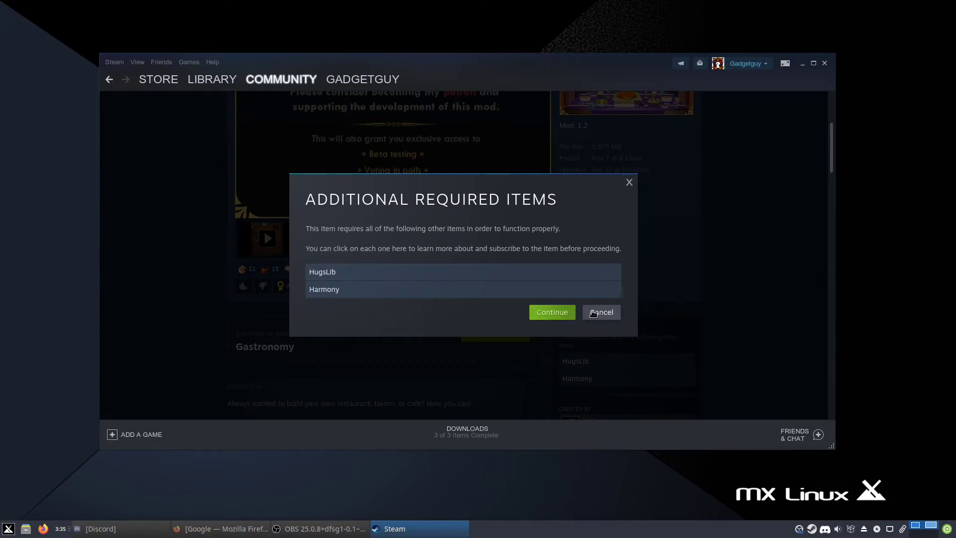
click(601, 312)
click(109, 80)
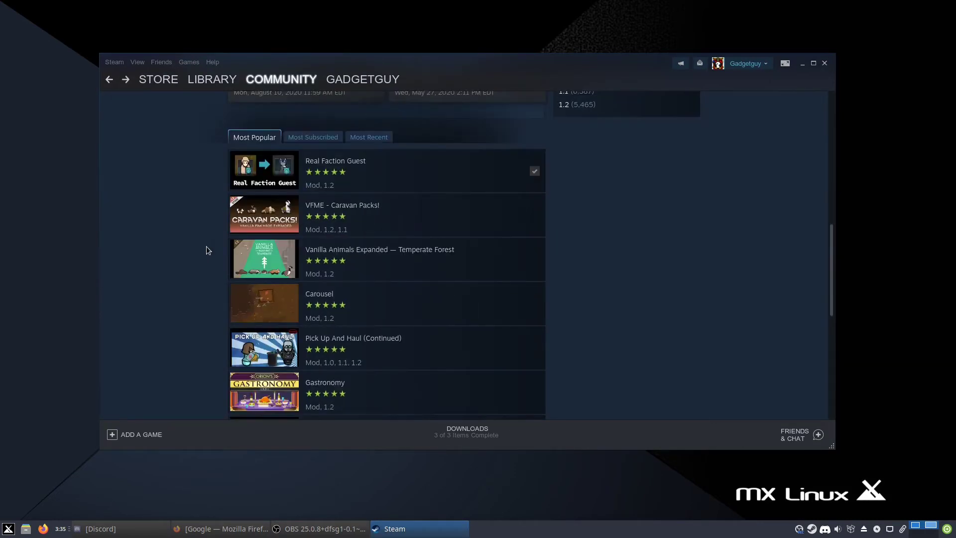
- Subscribe to Vanilla Expanded Framework, the required item of Vanilla Animals Expanded — Temperate Forest
click(239, 259)
scroll(182, 273, down, 3)
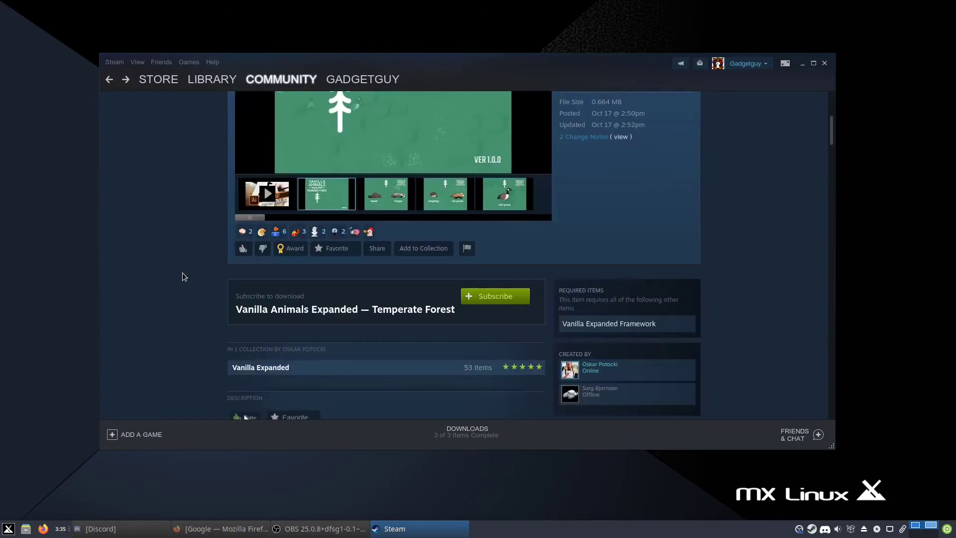
click(493, 313)
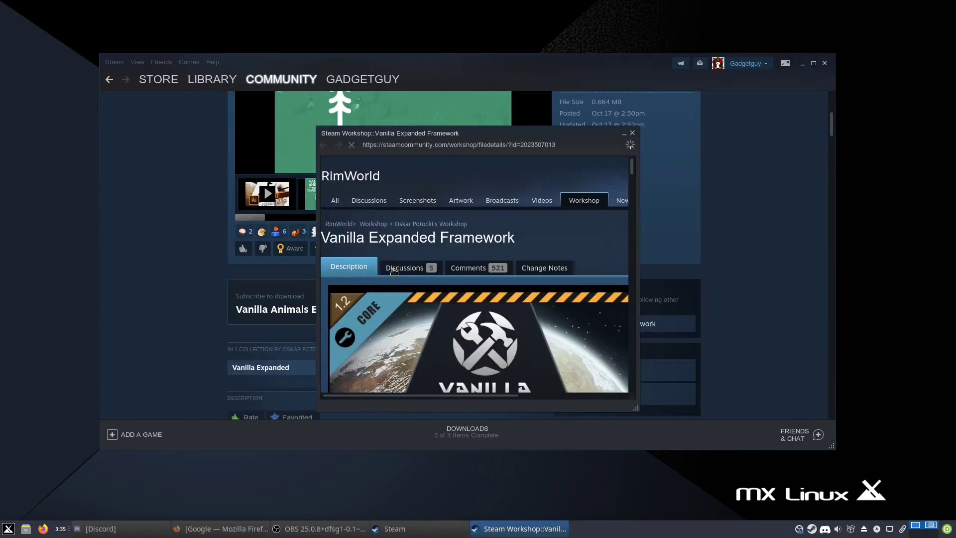
scroll(517, 296, down, 5)
click(587, 314)
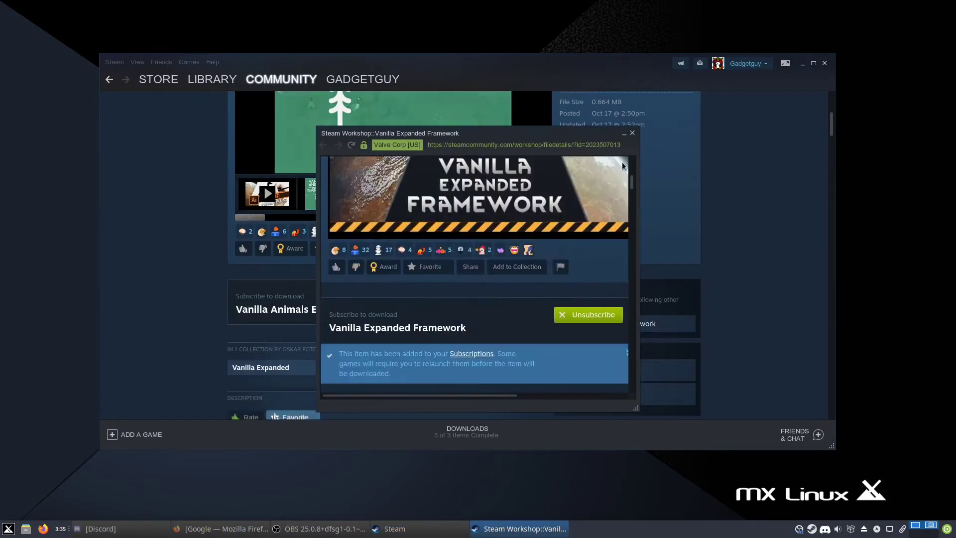
click(632, 134)
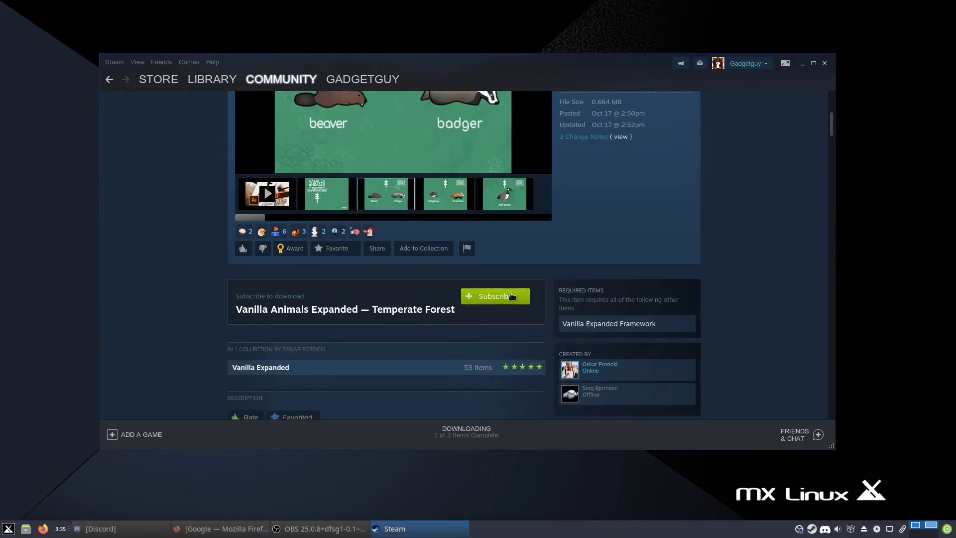
- Subscribe to Vanilla Animals Expanded — Temperate Forest, confirming despite required items
click(493, 296)
click(541, 311)
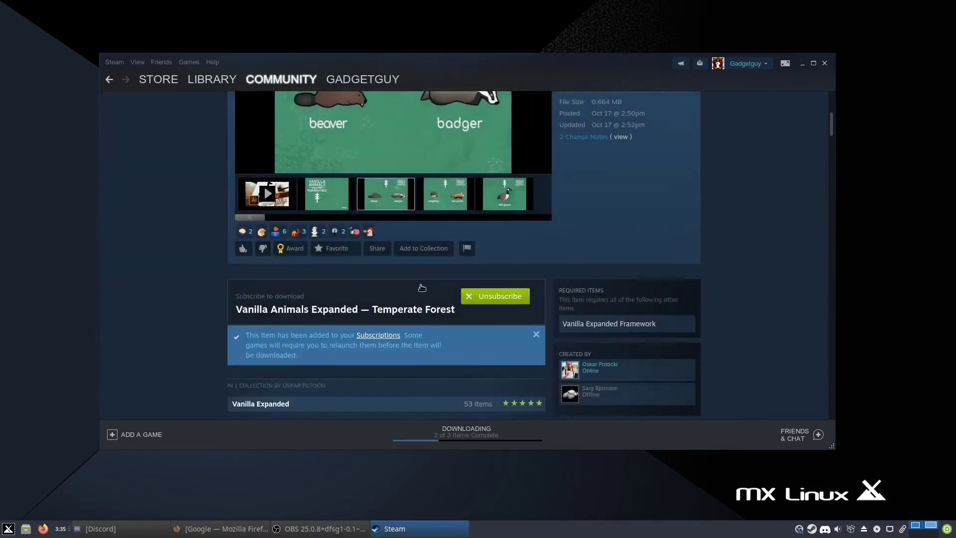
click(210, 79)
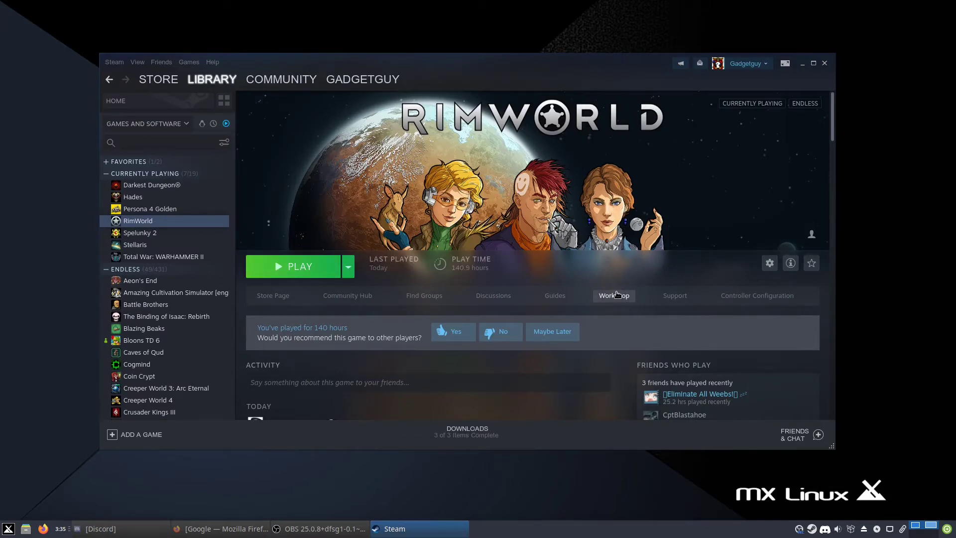
click(605, 290)
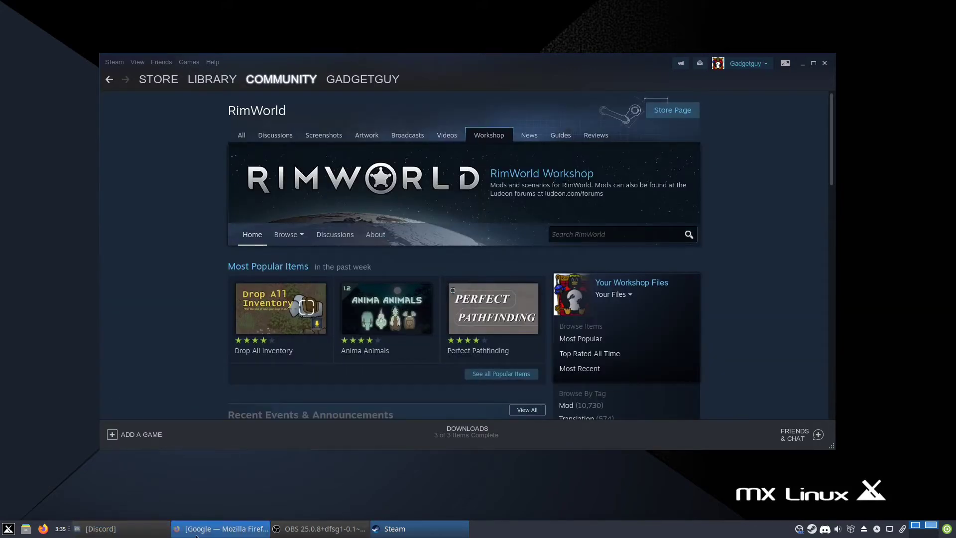
click(221, 528)
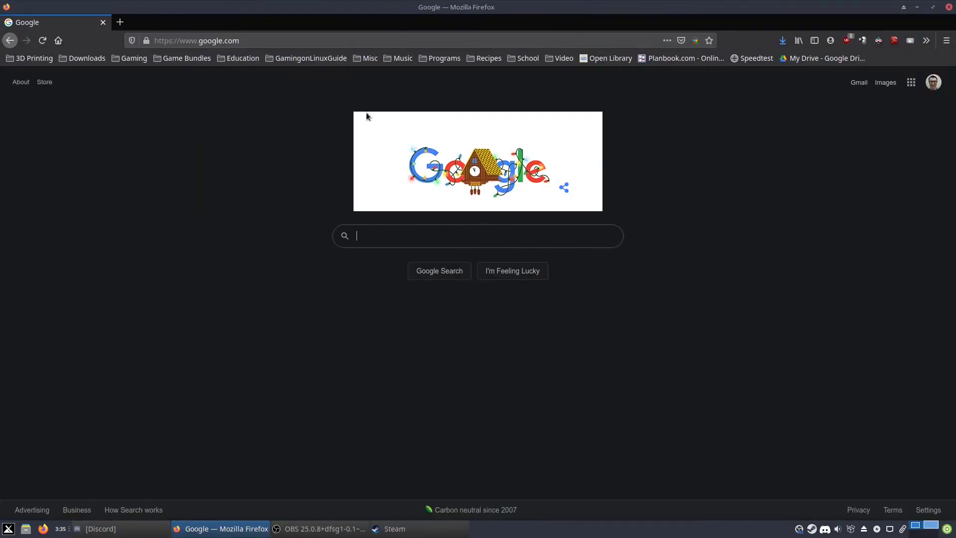
- Search Google for 'rimpy' and read the RimPy Mod Manager Database workshop page down to its Linux link
text(rimpy)
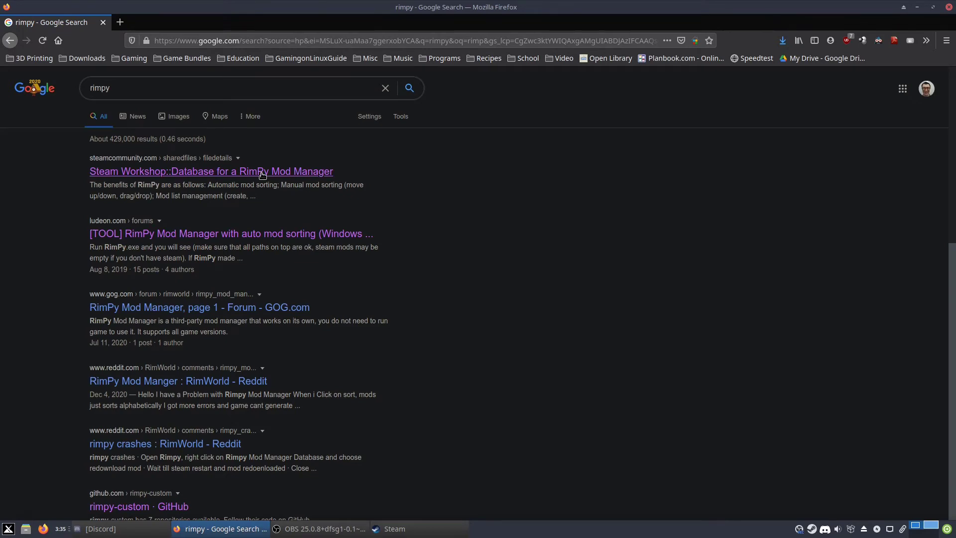
click(262, 172)
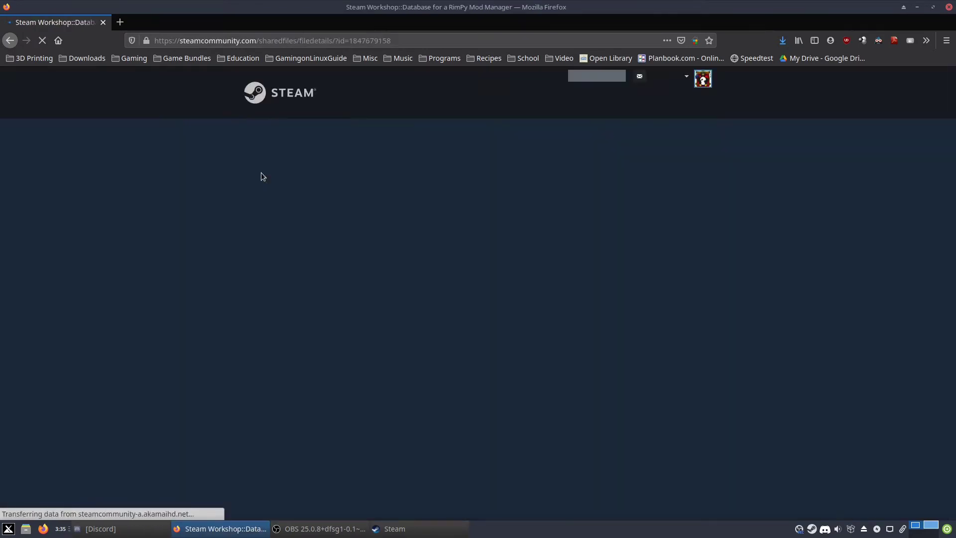
scroll(196, 256, down, 3)
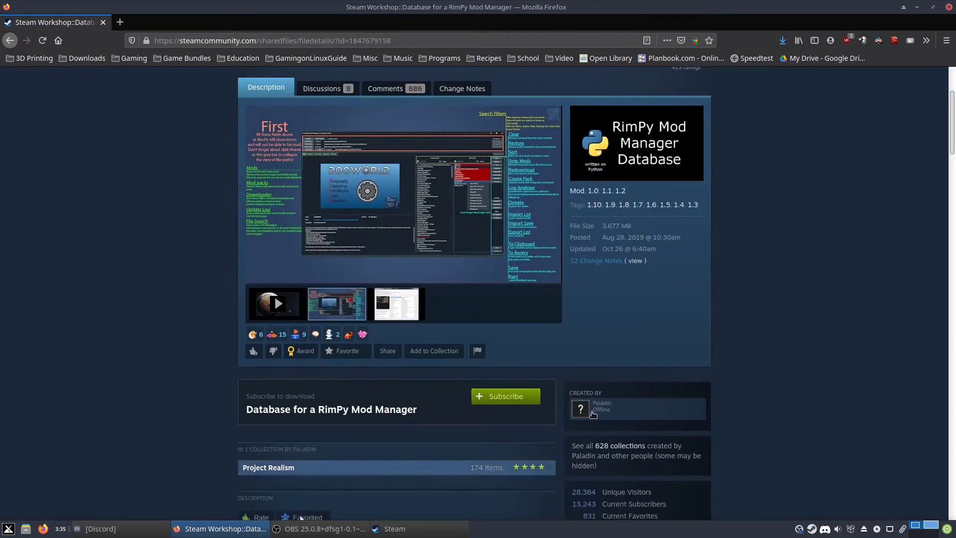
scroll(205, 233, down, 2)
scroll(186, 227, down, 9)
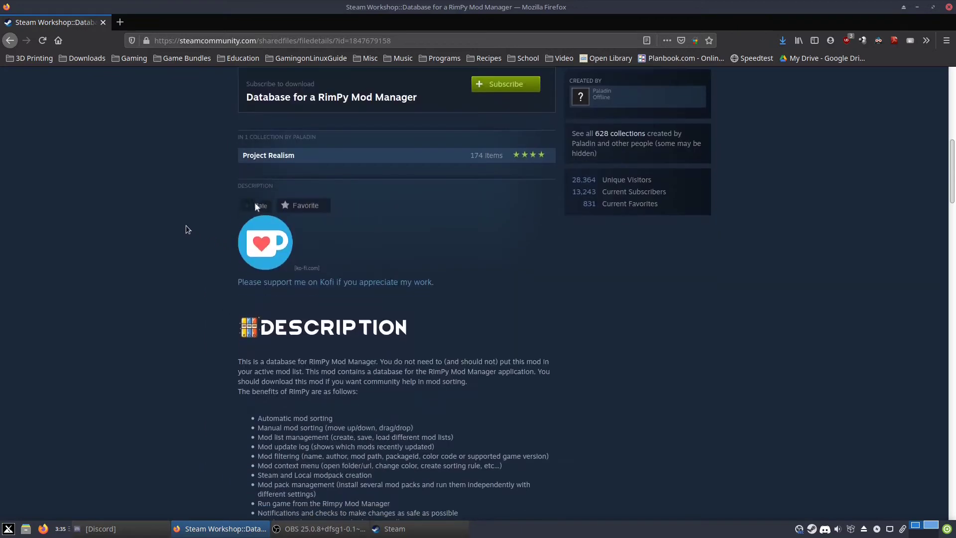
scroll(186, 227, down, 9)
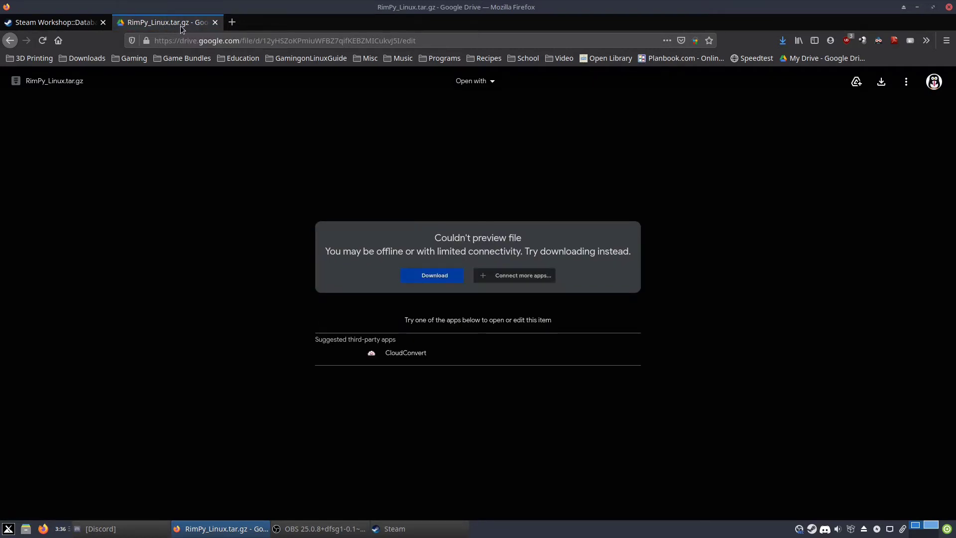
- Save RimPy_Linux.tar.gz to the Desktop, bypassing Drive's virus-scan warning, and confirm it finished
click(883, 82)
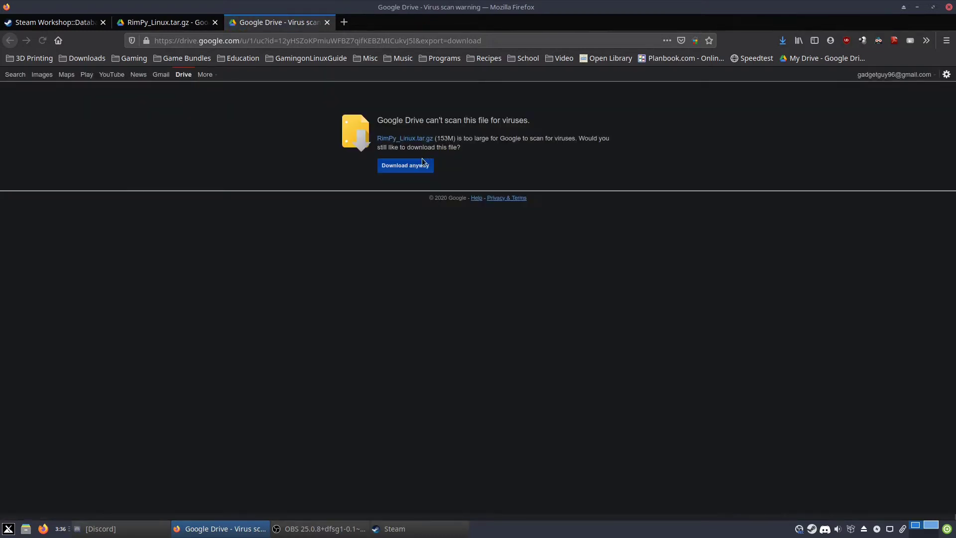
click(418, 166)
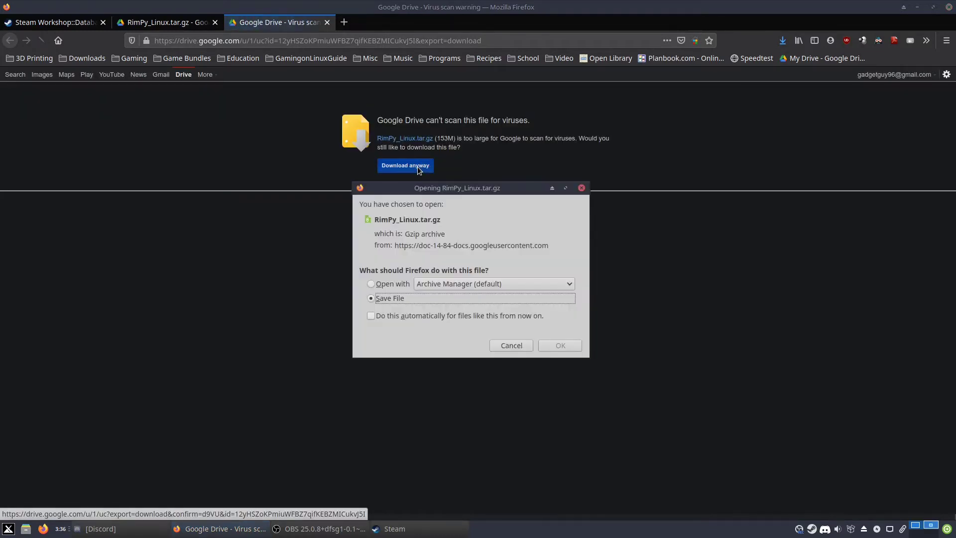
click(549, 349)
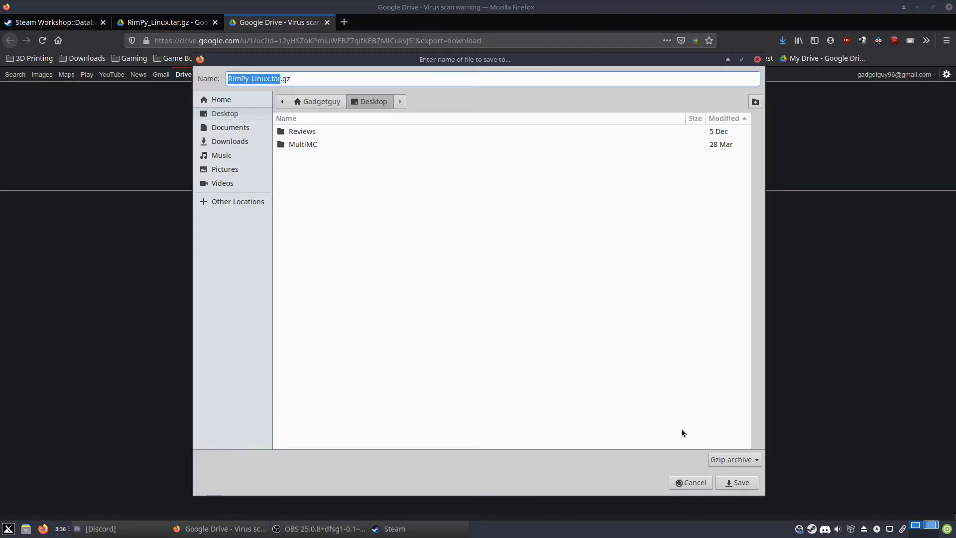
click(746, 480)
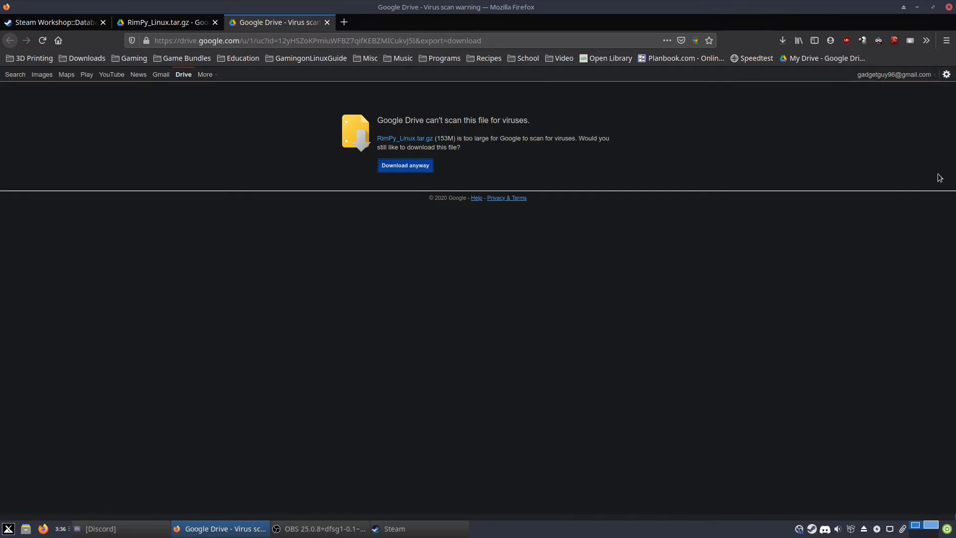
click(781, 43)
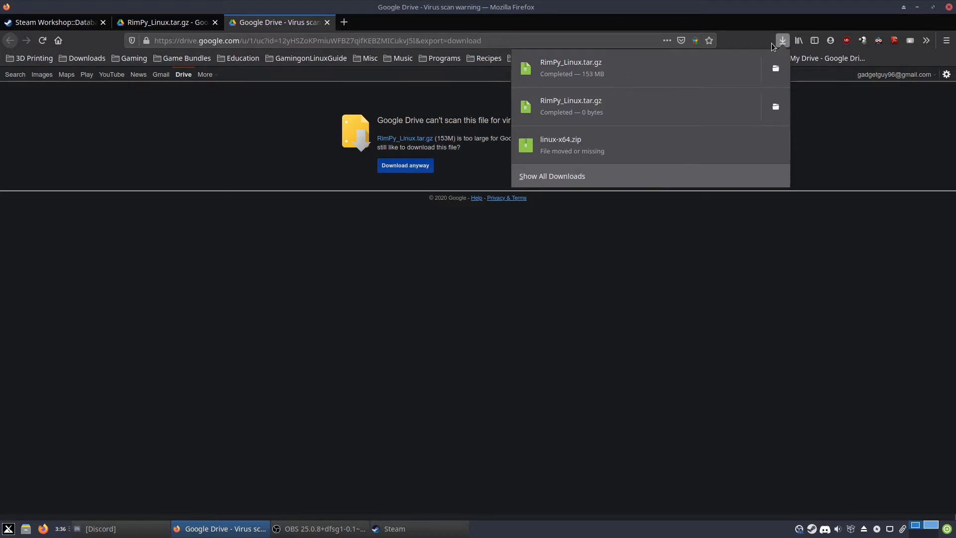
click(775, 5)
click(917, 7)
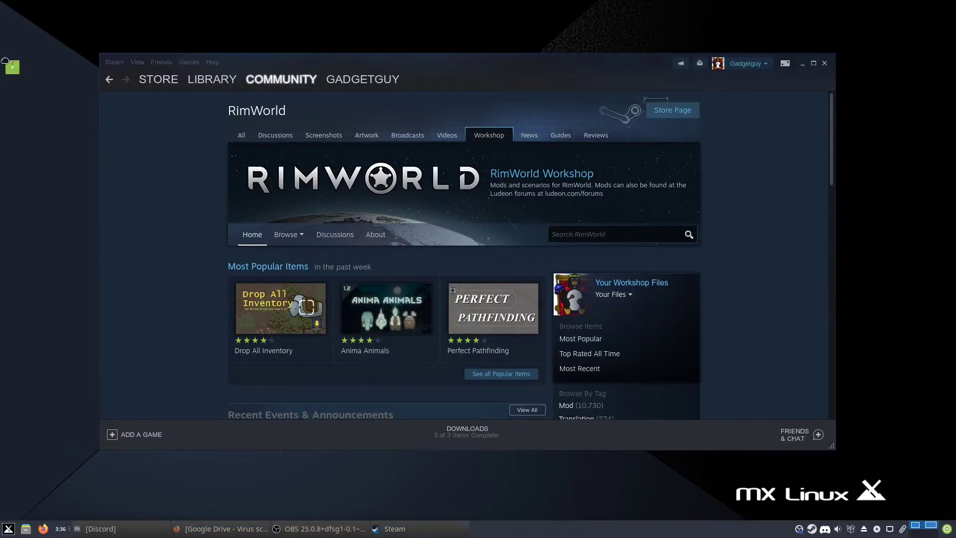
- Open RimPy_Linux.tar.gz, drag the RimPy_Linux folder onto the desktop, and close Archive Manager
click(802, 63)
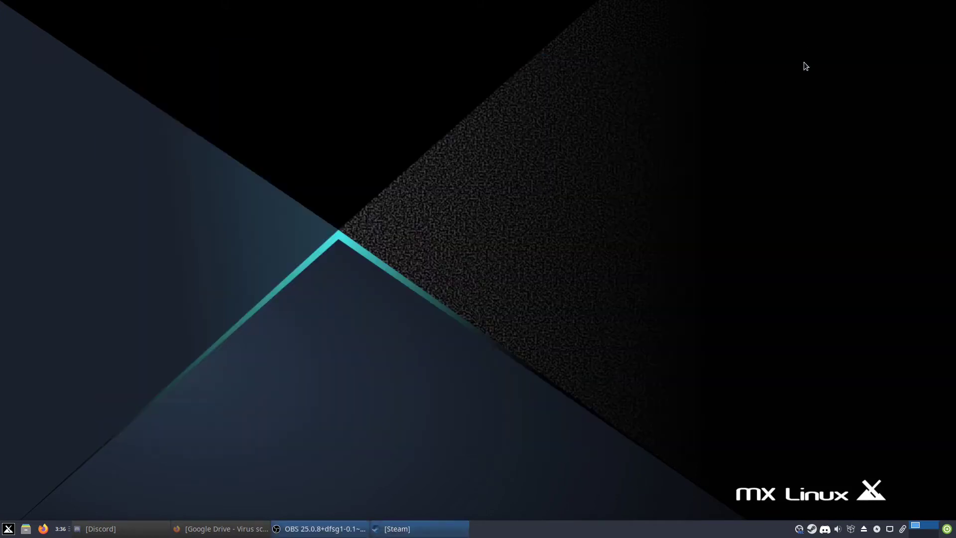
drag(0, 68, 56, 25)
double_click(56, 23)
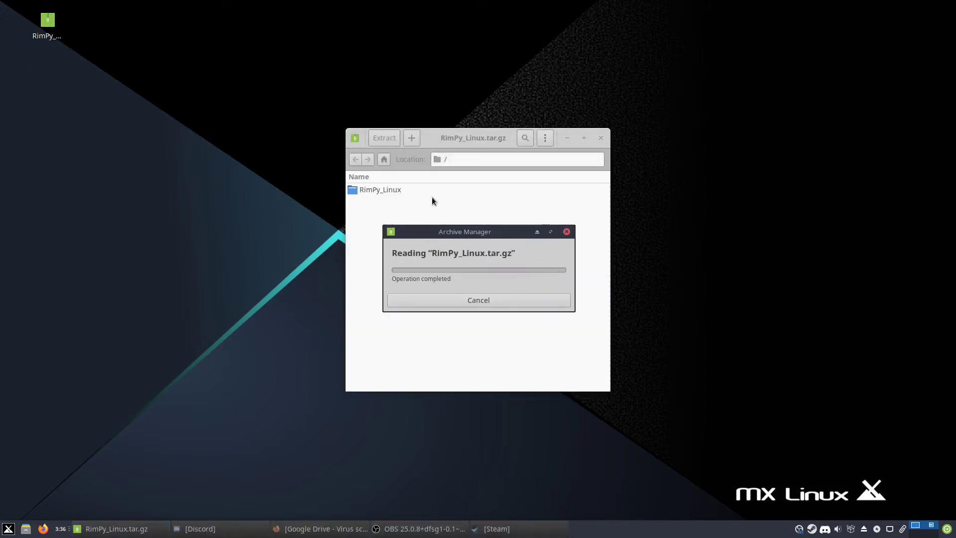
drag(396, 192, 97, 25)
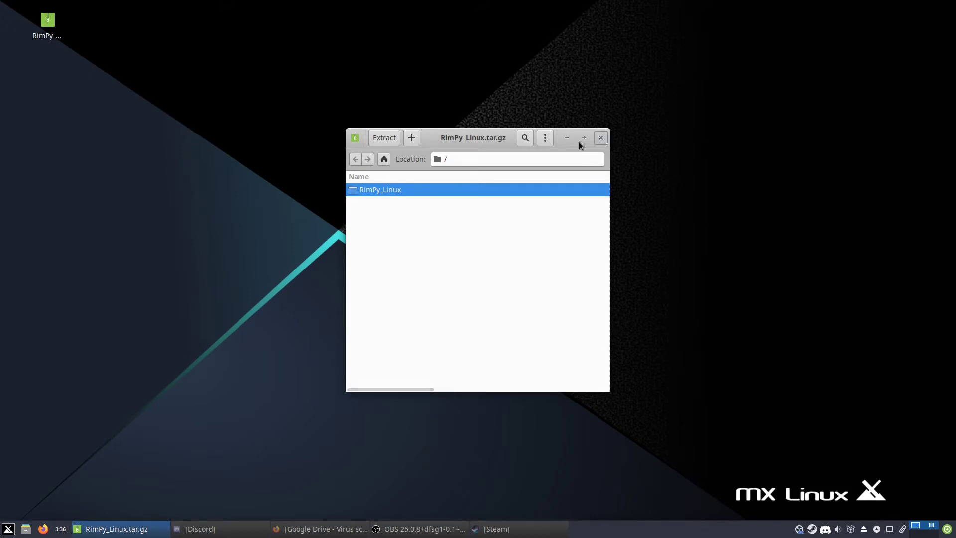
click(603, 139)
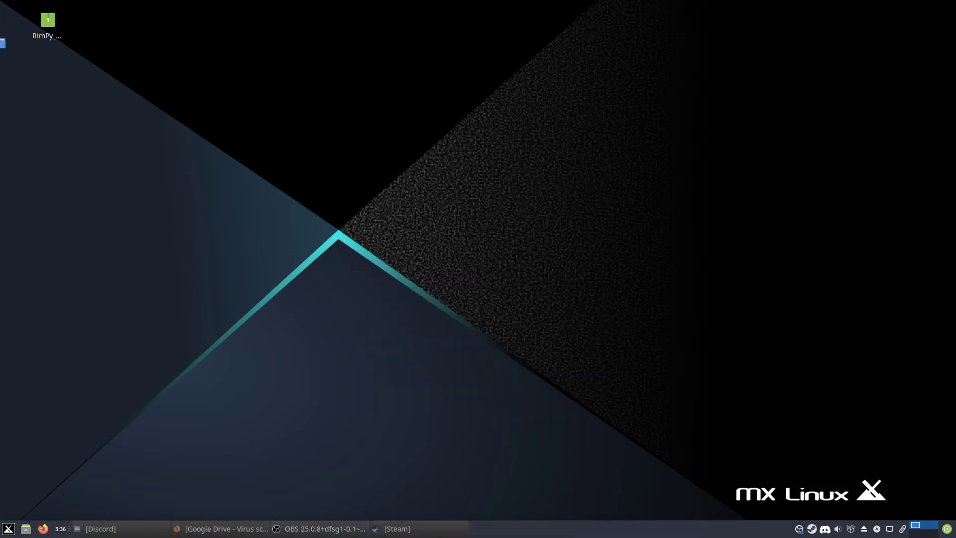
click(83, 29)
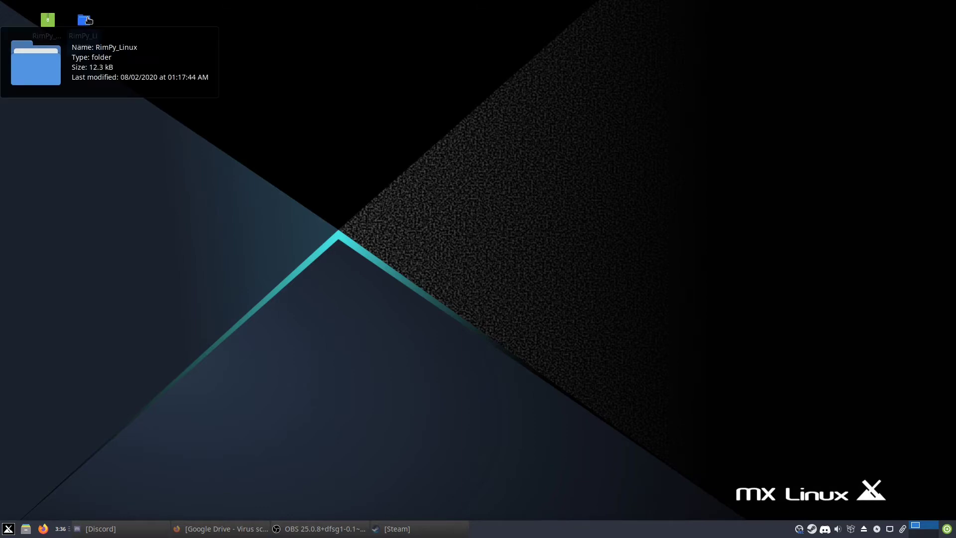
double_click(88, 20)
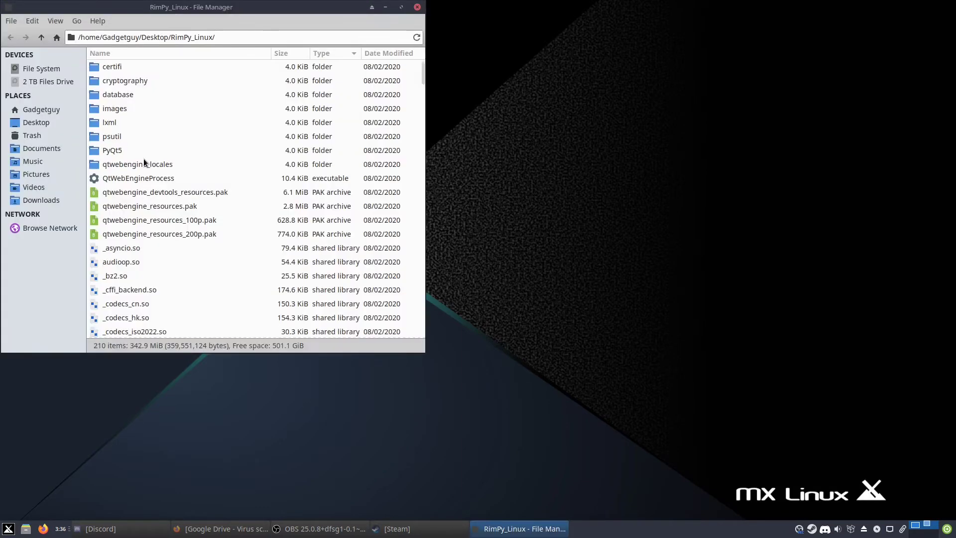
scroll(143, 161, down, 4)
scroll(143, 159, down, 20)
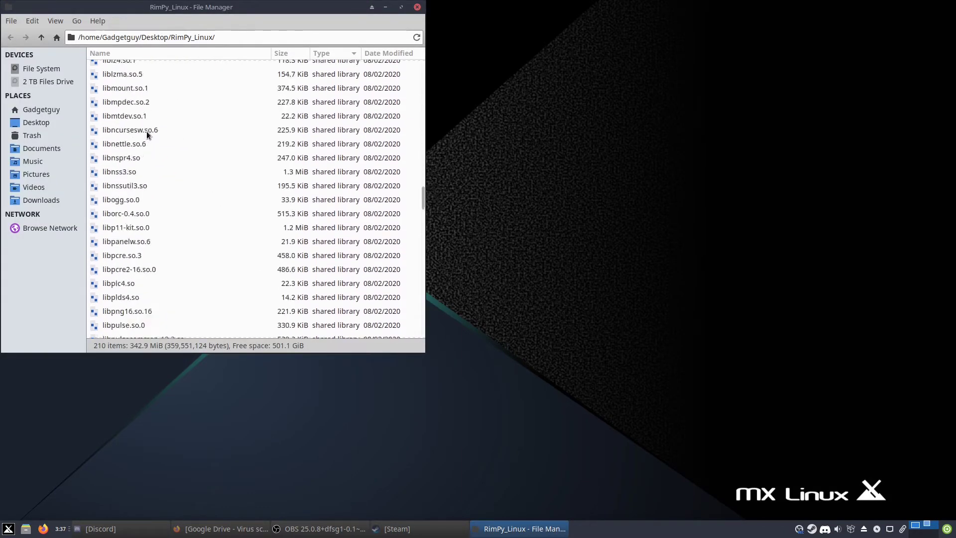
scroll(146, 135, down, 4)
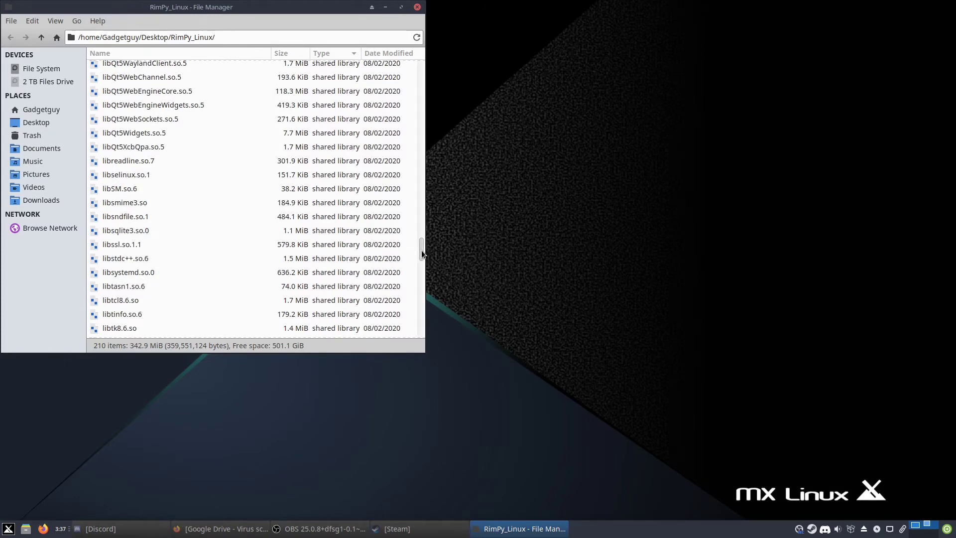
drag(422, 259, 424, 61)
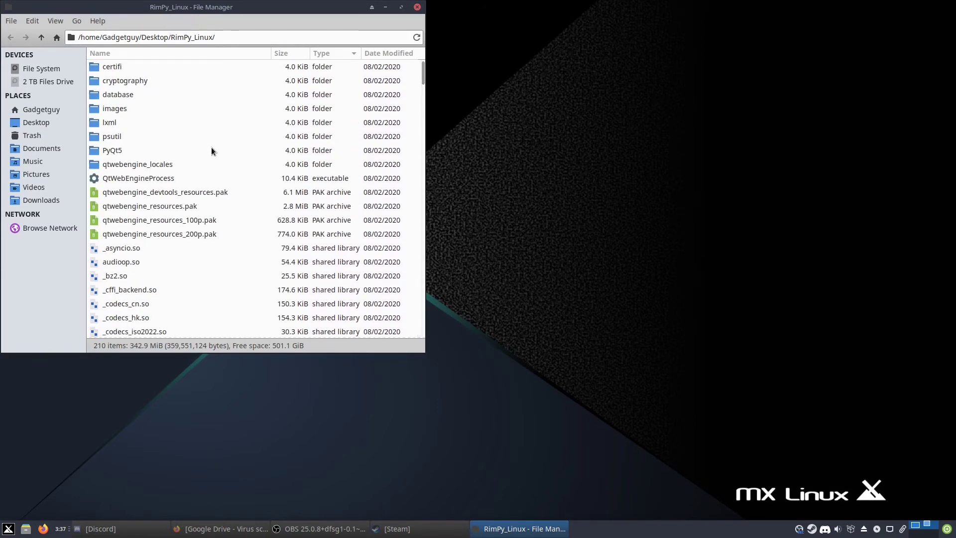
click(158, 179)
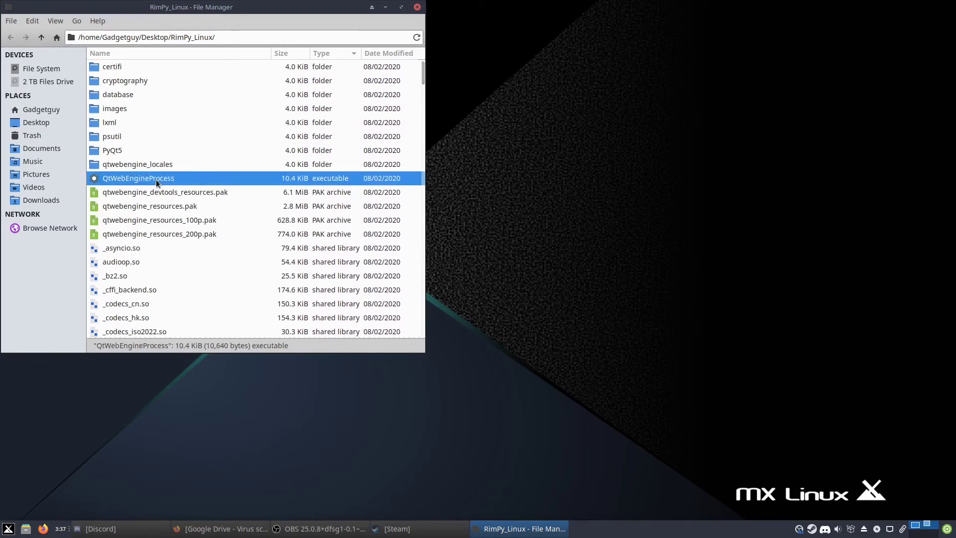
click(418, 7)
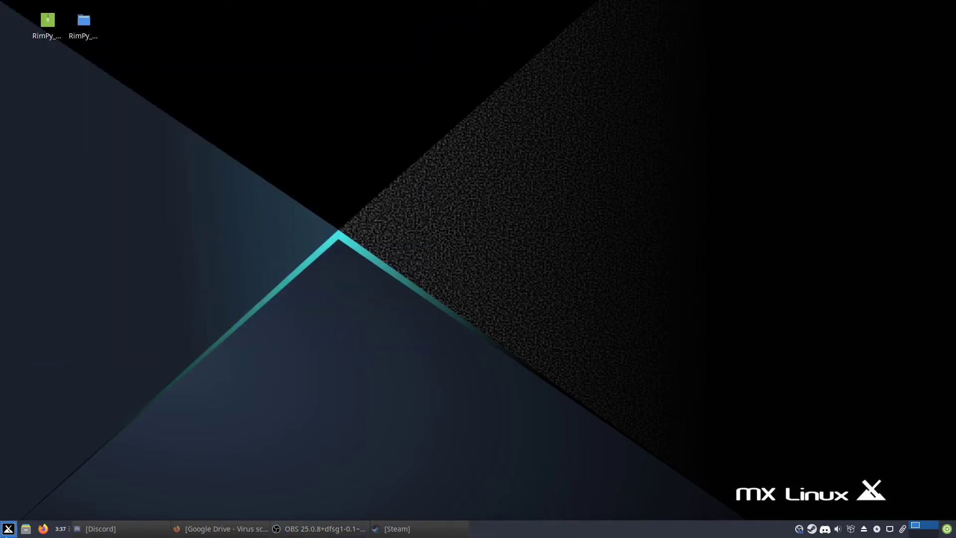
click(9, 529)
- Open a terminal and File Manager, browse to Desktop/RimPy_Linux, and copy its folder path
click(56, 460)
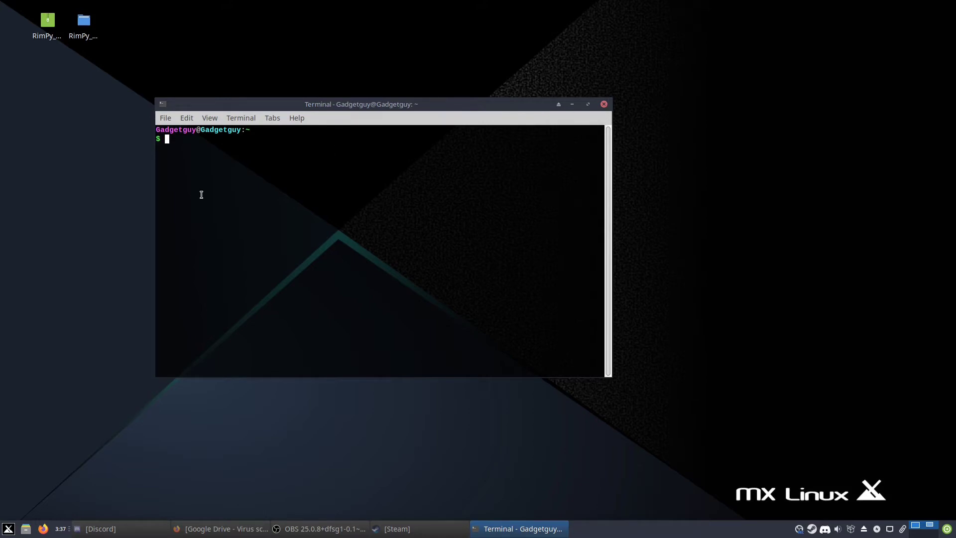
click(26, 528)
drag(295, 108, 148, 86)
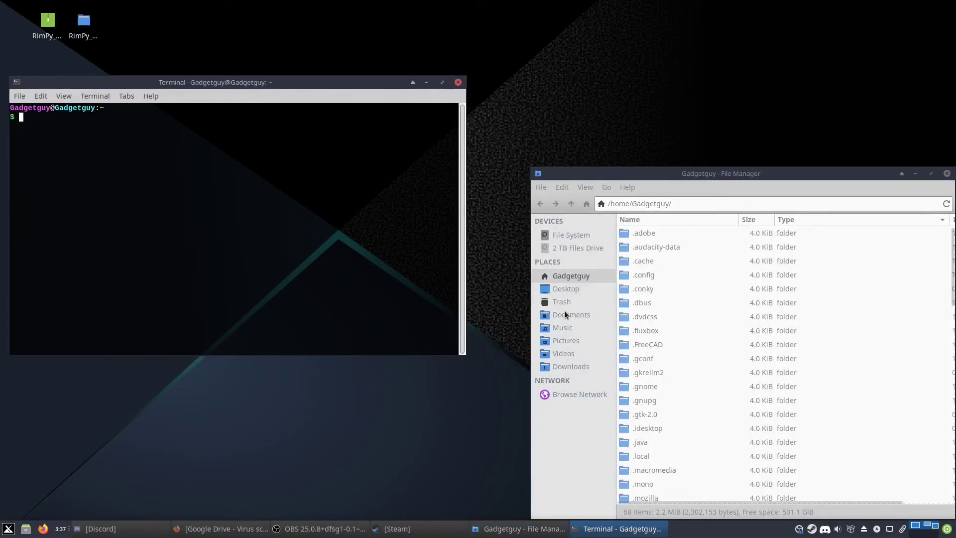
click(562, 290)
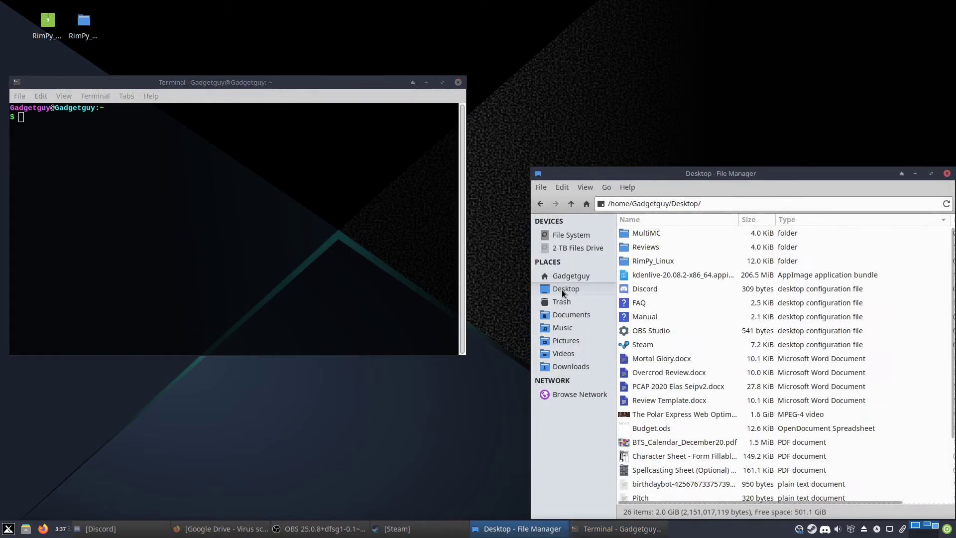
click(649, 264)
double_click(649, 262)
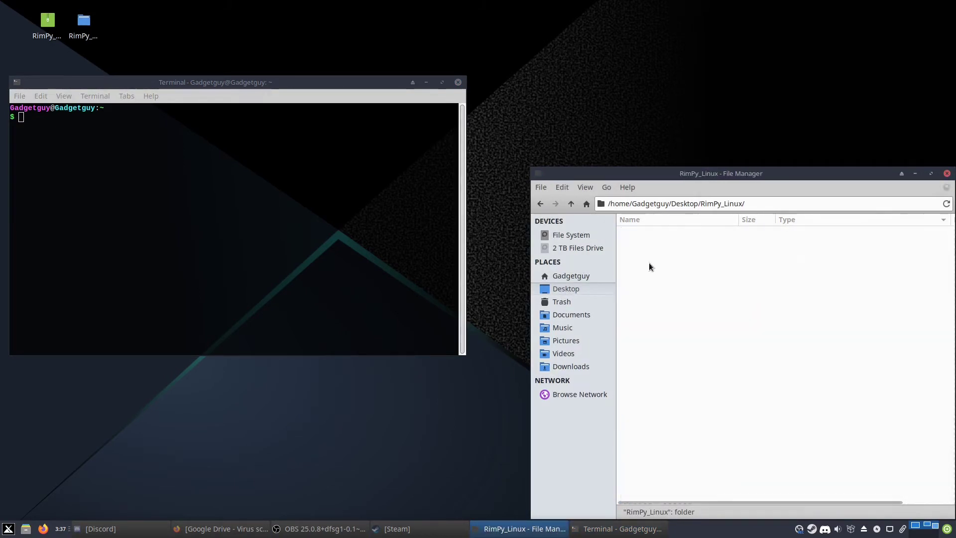
double_click(687, 204)
click(687, 204)
right_click(688, 204)
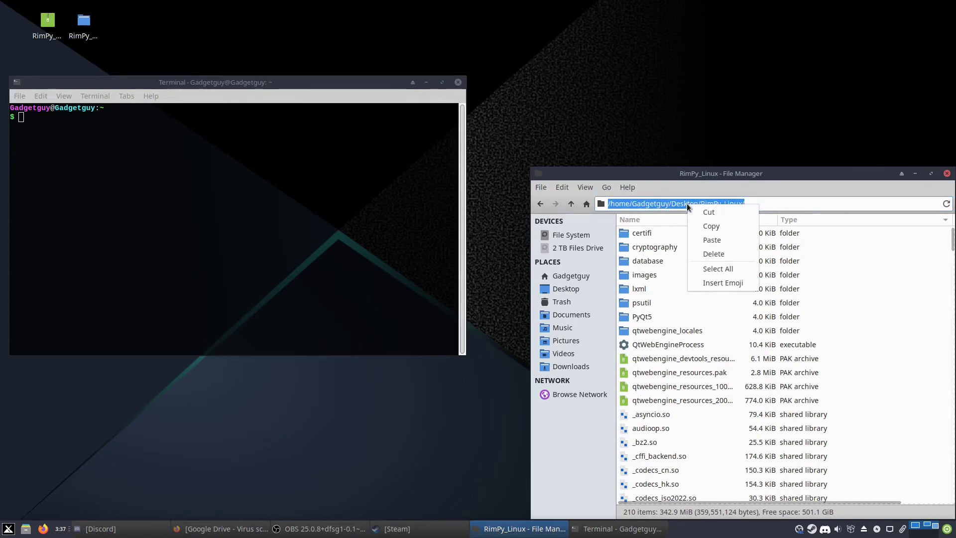
click(706, 229)
- Run 'cd' with the pasted RimPy_Linux path in the terminal, then close the terminal
click(225, 232)
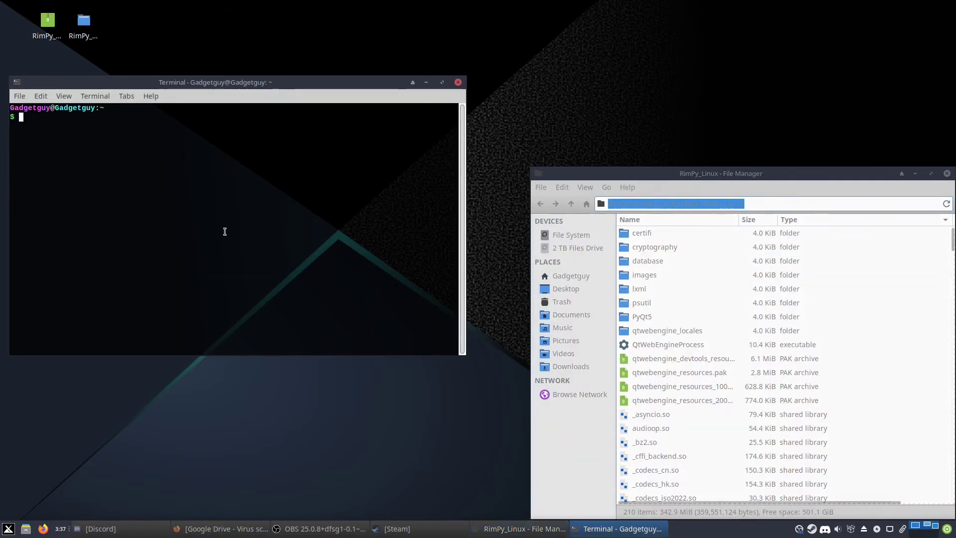
text(cd)
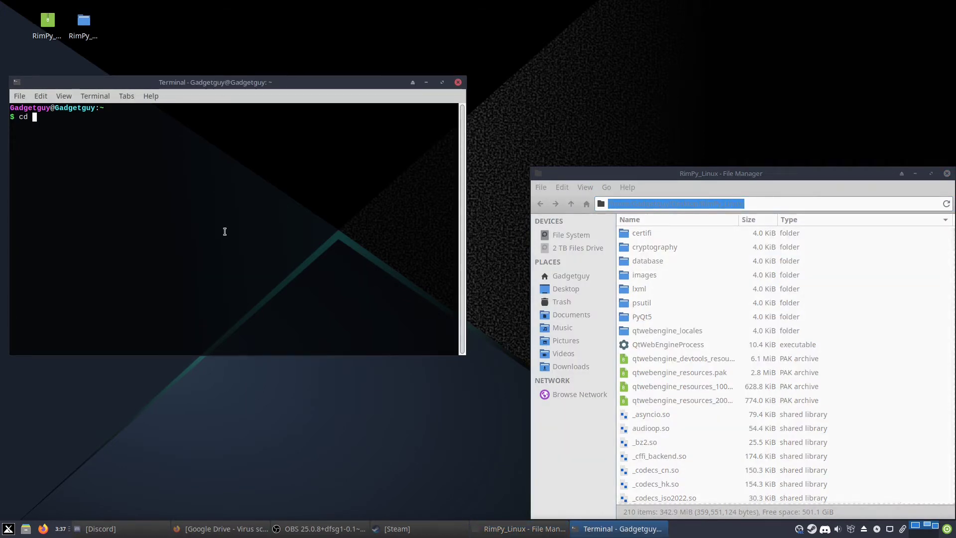
right_click(217, 160)
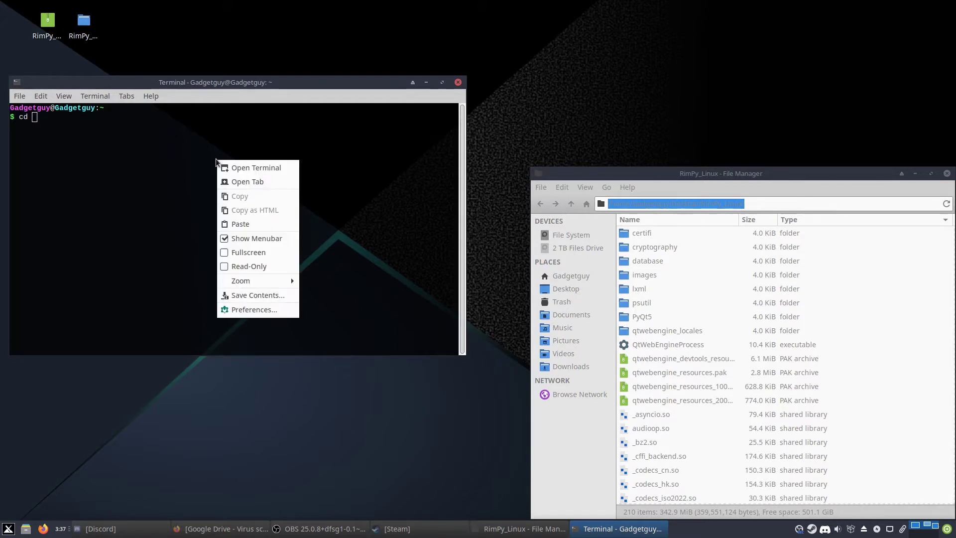
click(254, 222)
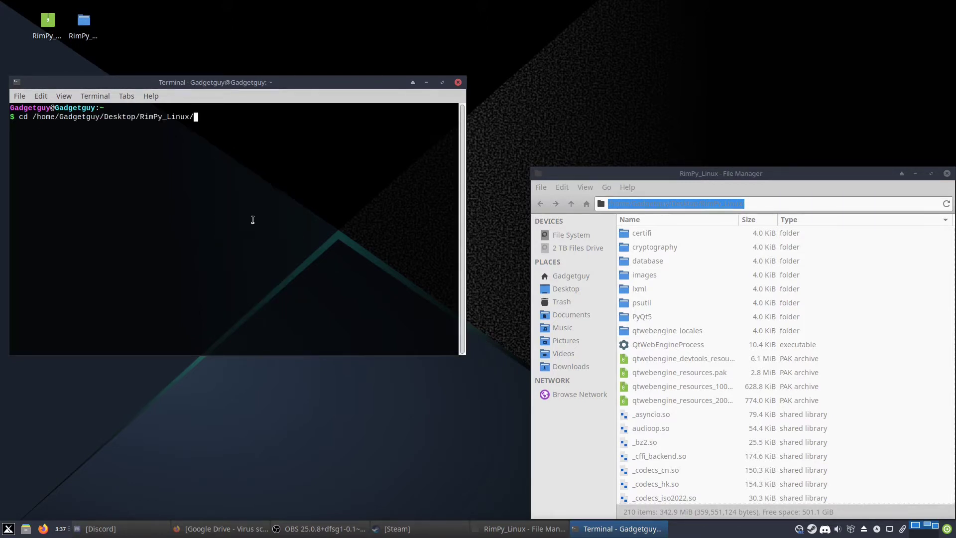
key(Return)
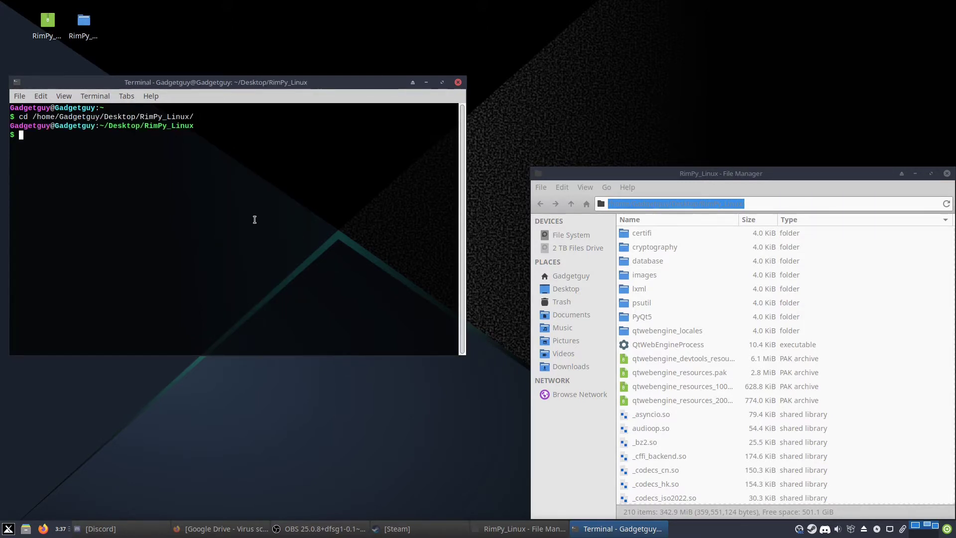
click(457, 82)
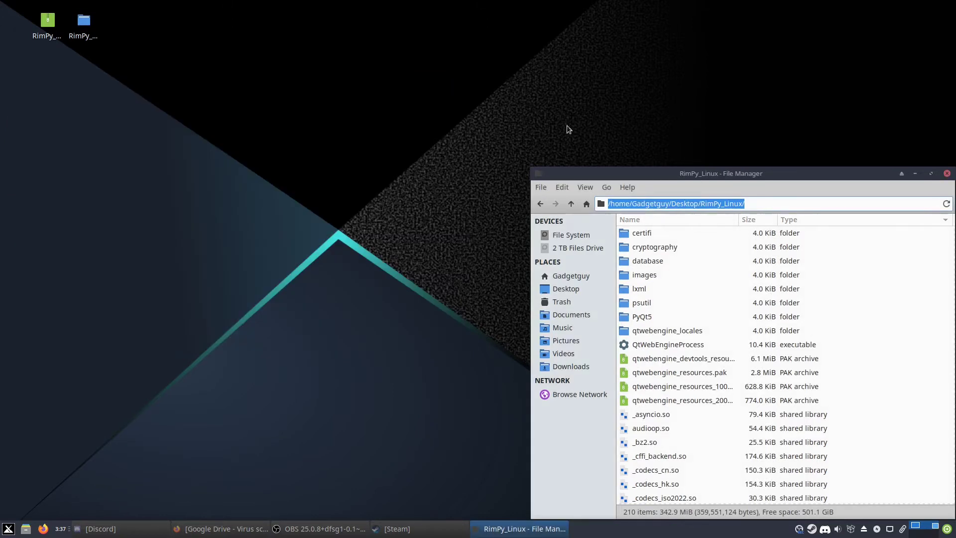
drag(701, 176, 394, 116)
- Close File Manager and use Open Terminal Here on the desktop RimPy_Linux folder
click(639, 114)
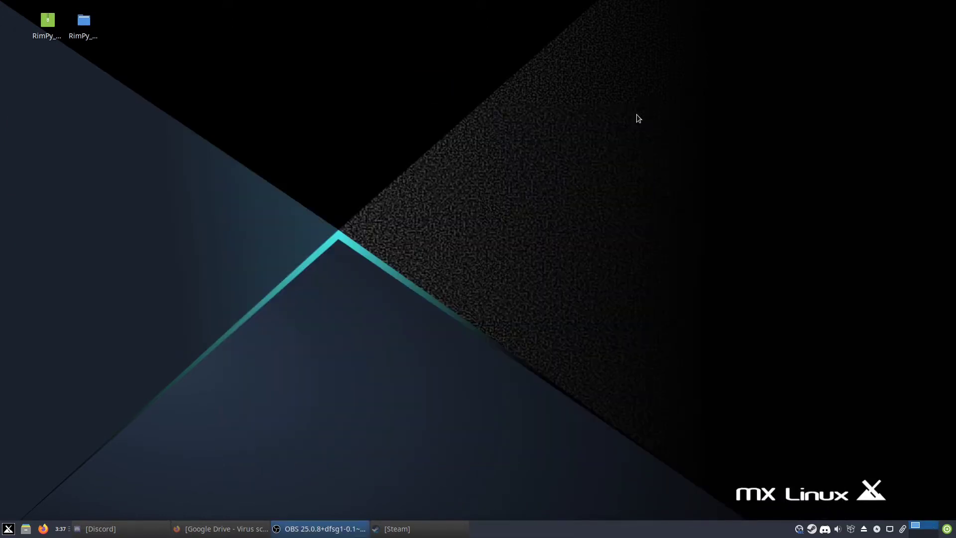
click(92, 22)
right_click(92, 23)
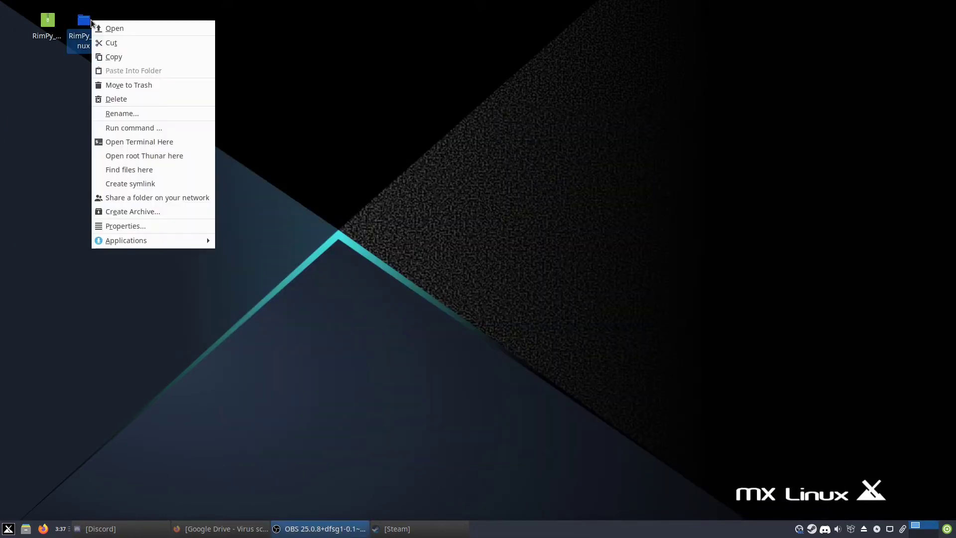
click(137, 144)
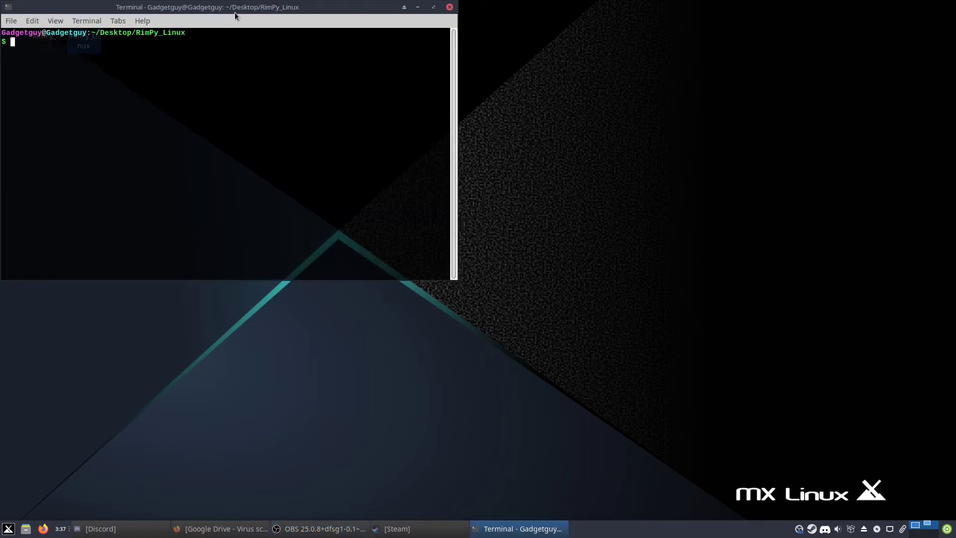
drag(234, 12, 451, 154)
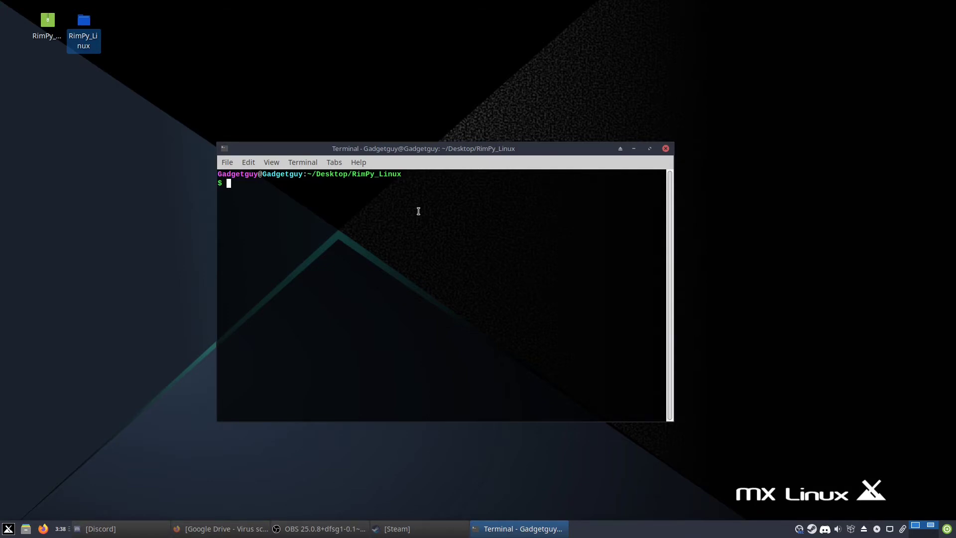
- Run 'chmod +x ./RimPy' and then './RimPy' to make RimPy executable and start it
text(chmod +x ./RimPy)
key(Return)
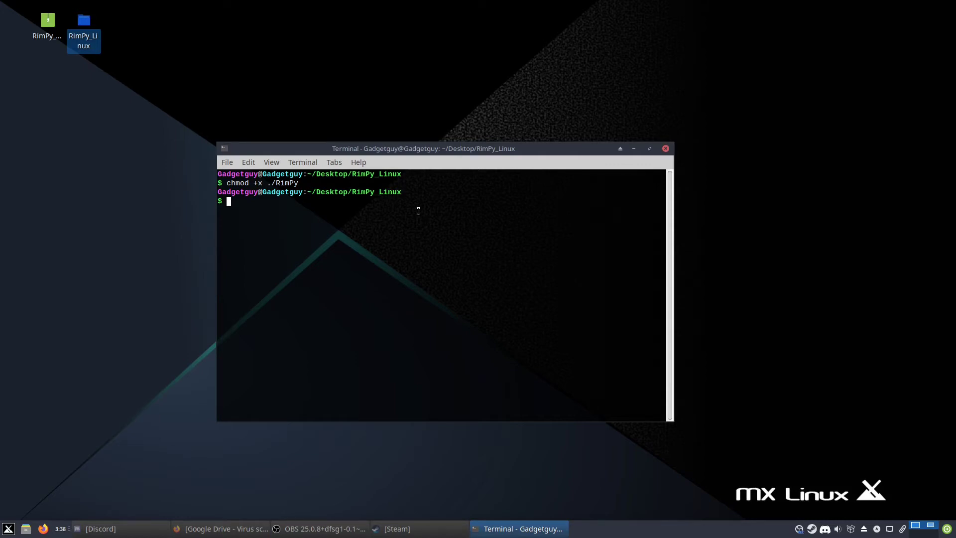
text(./RimPy)
key(Return)
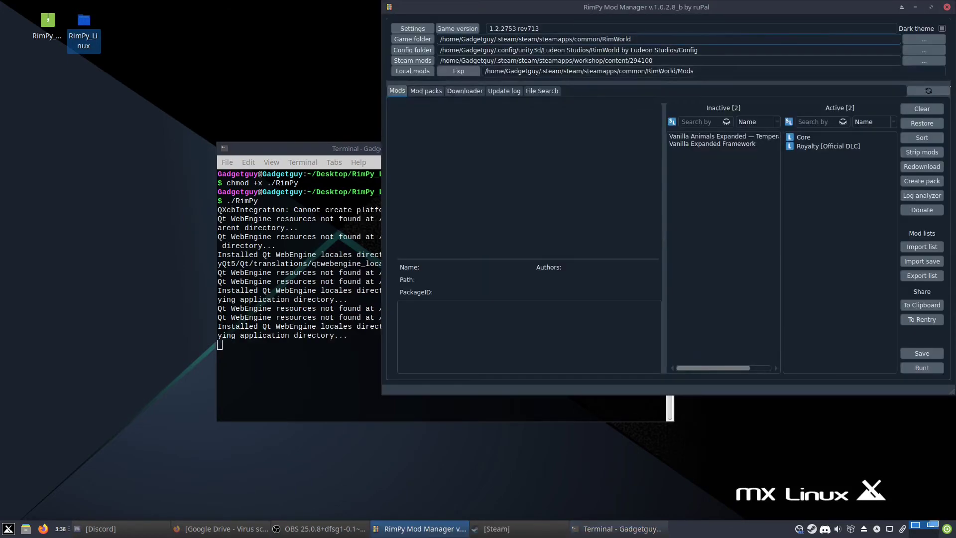
- Move Vanilla Expanded Framework and Vanilla Animals Expanded from the Inactive to the Active list
drag(648, 7, 334, 48)
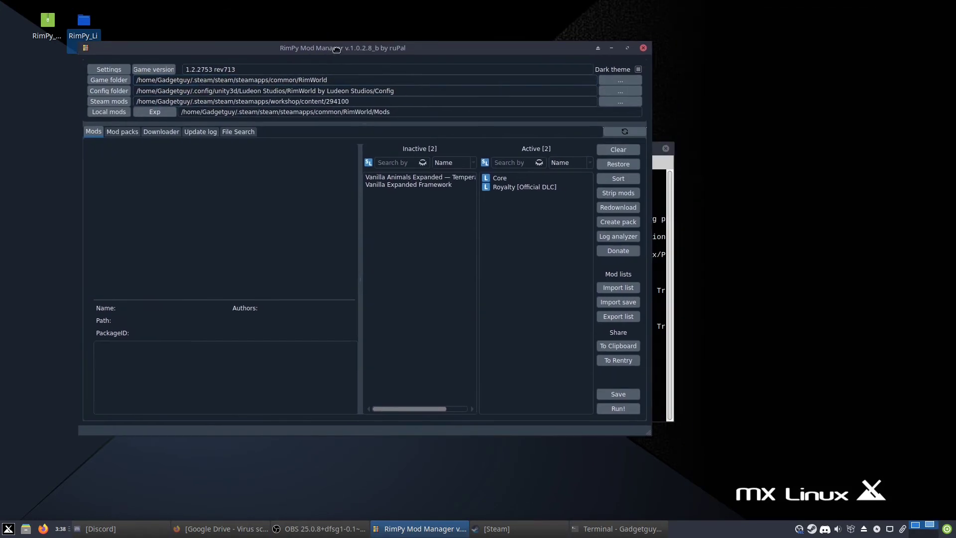
click(375, 179)
double_click(389, 181)
double_click(390, 176)
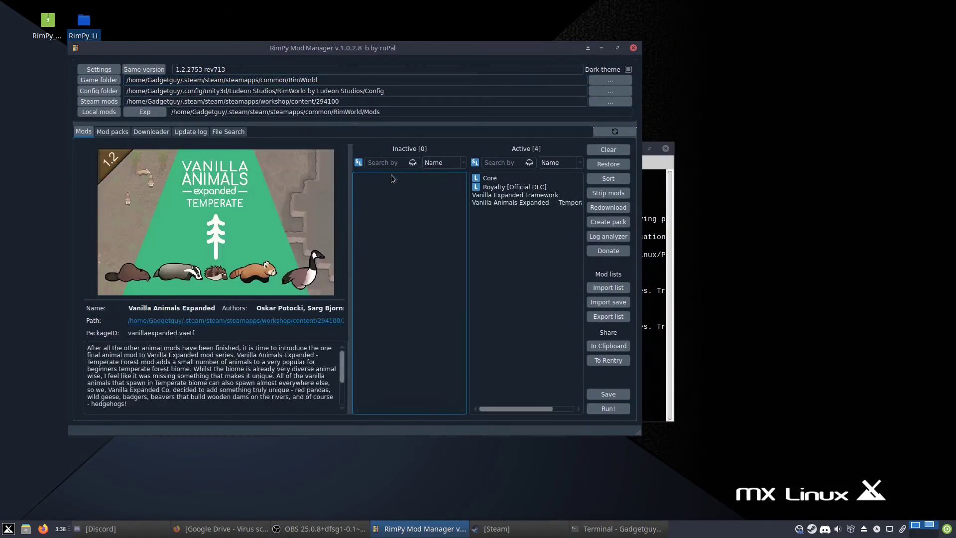
- Close the RimPy Mod Manager window and the terminal, returning to the desktop
click(633, 48)
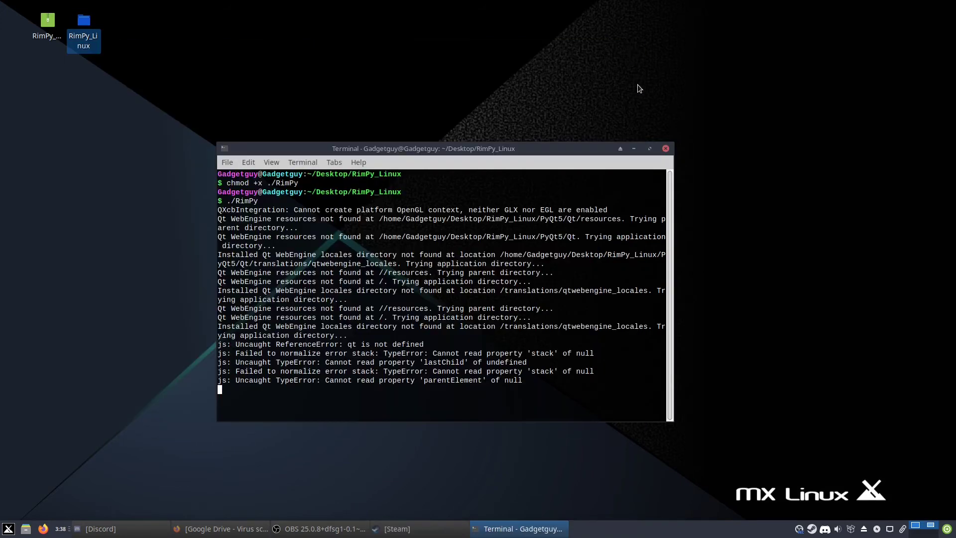
click(667, 148)
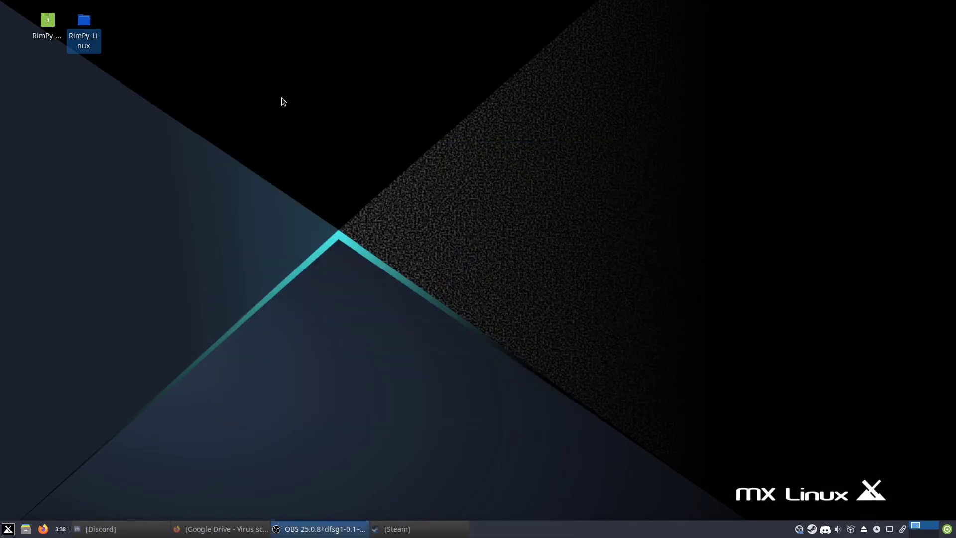
right_click(124, 25)
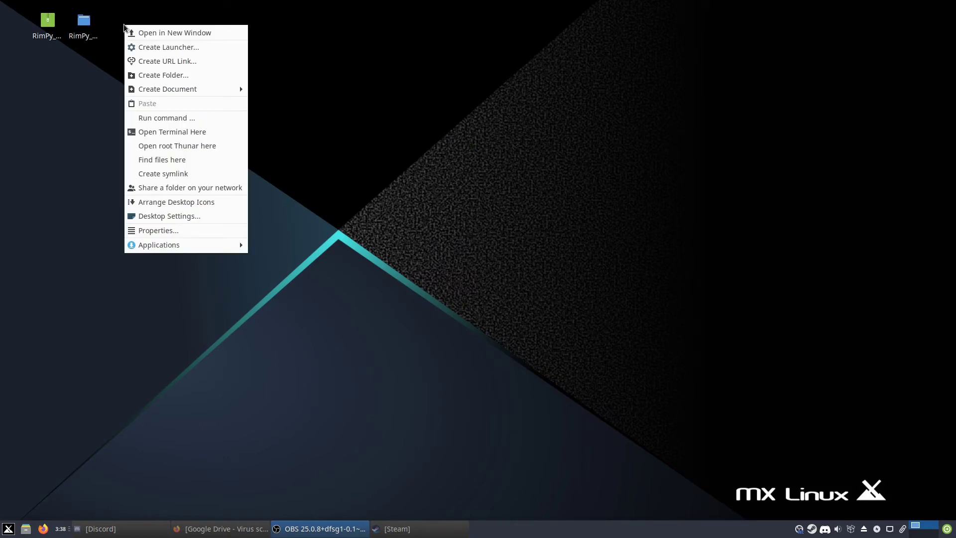
- Create a desktop launcher 'RimPy Mod Manager' running ./RimPy with working directory Desktop/RimPy_Linux
click(138, 51)
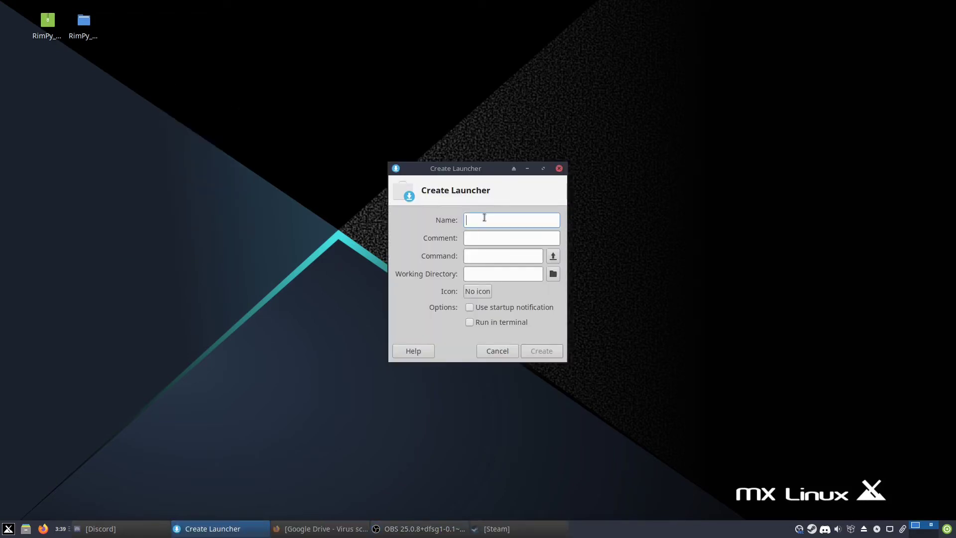
text(RimPy Mod Manager)
key(Tab)
text(./RimPy)
click(553, 273)
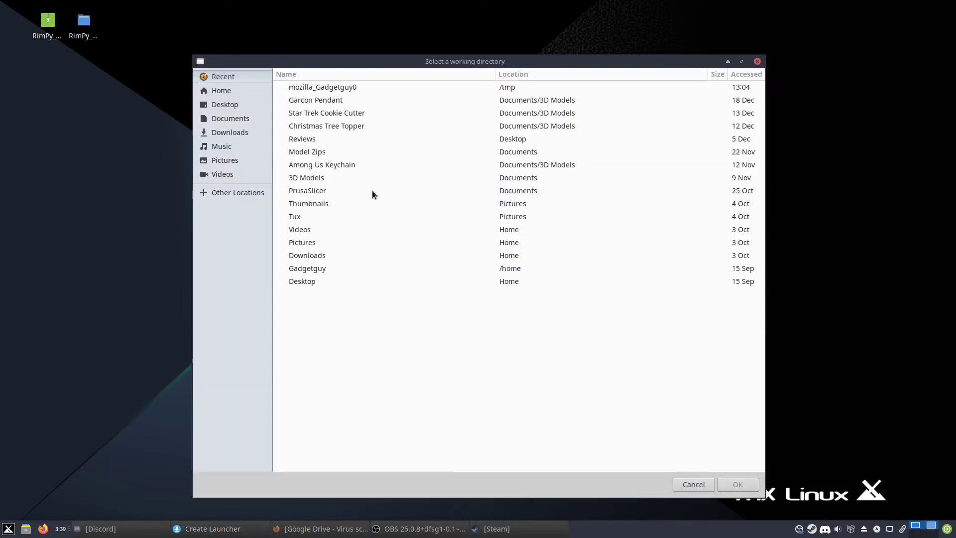
click(225, 102)
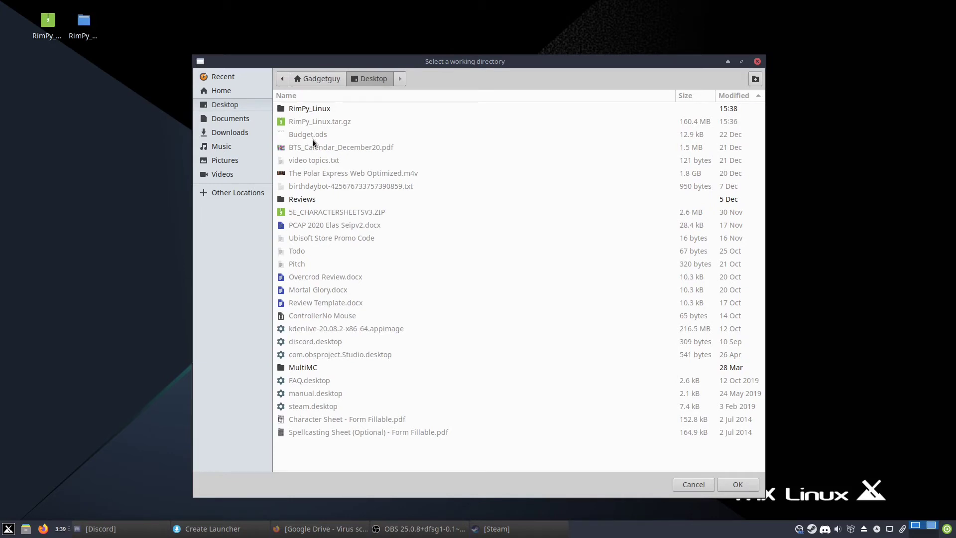
double_click(316, 108)
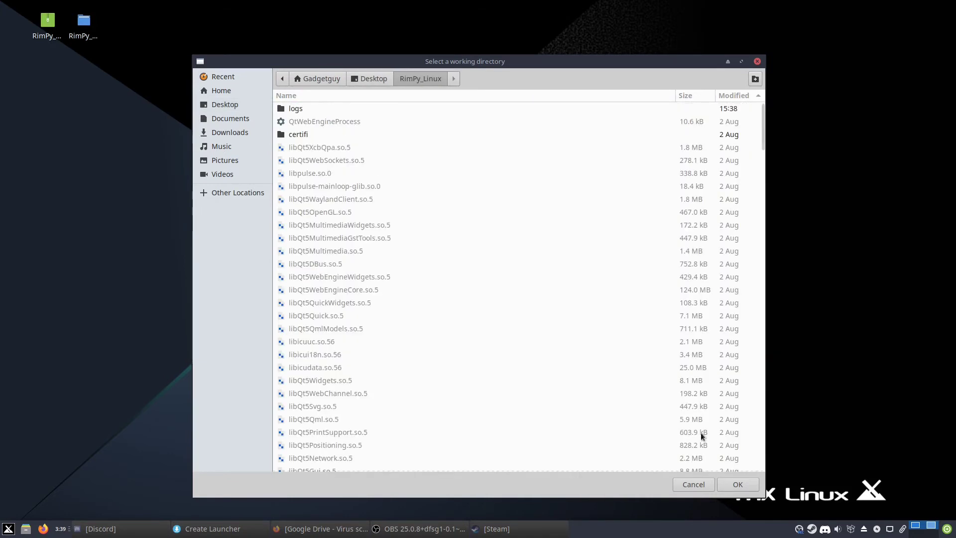
click(738, 485)
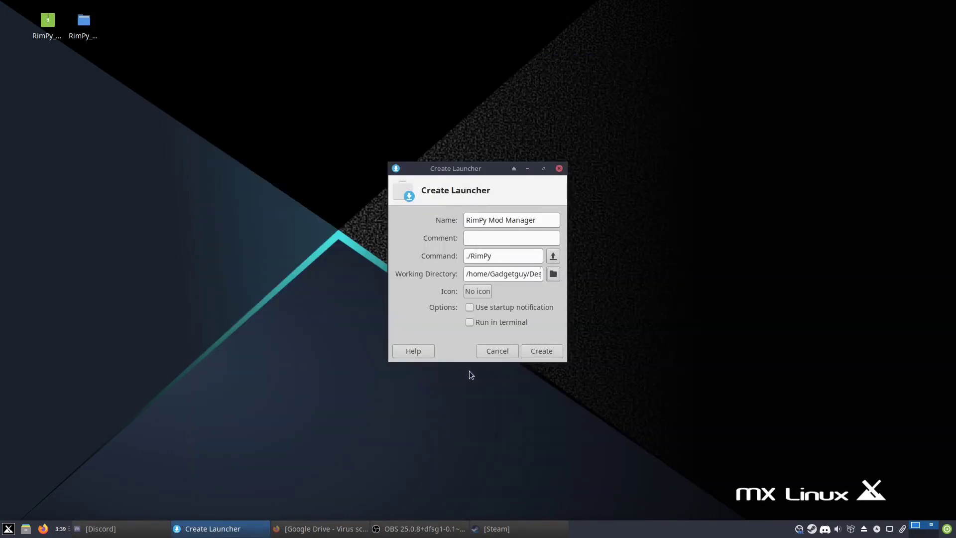
click(548, 351)
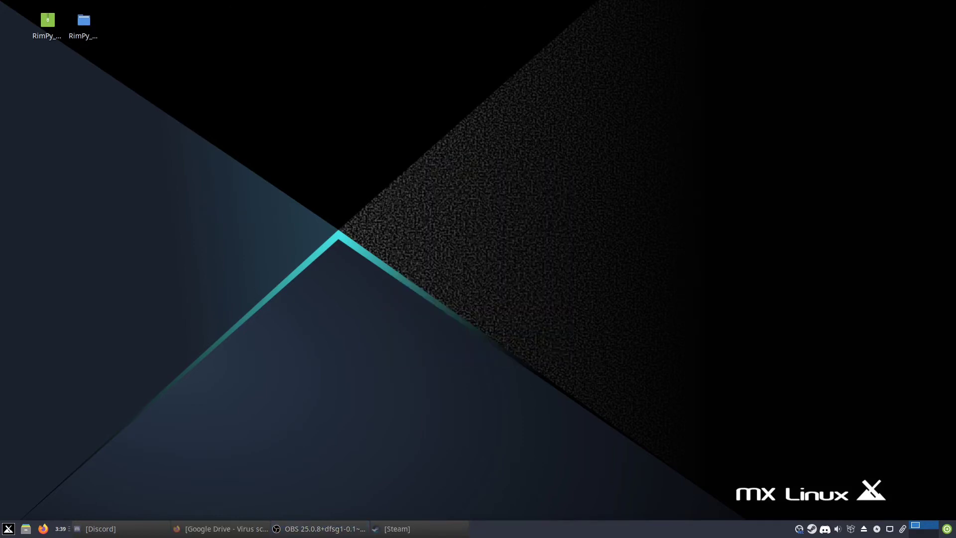
- Start RimPy Mod Manager from its new desktop launcher and move the window to the screen centre
click(127, 46)
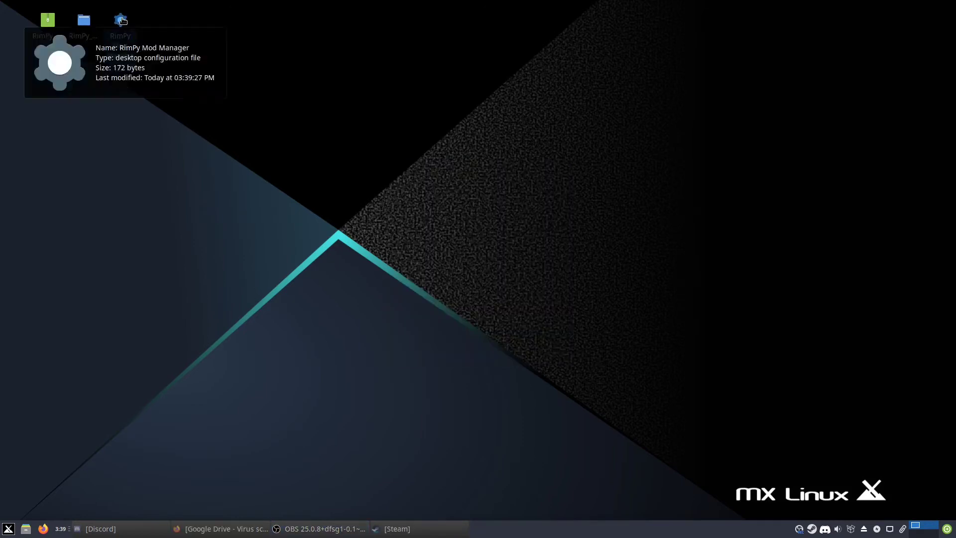
double_click(122, 21)
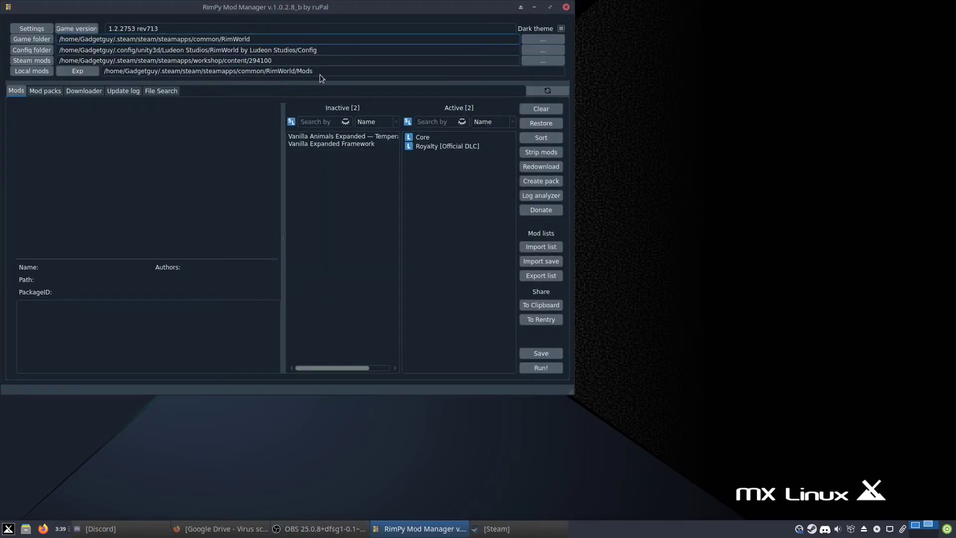
drag(331, 8, 572, 74)
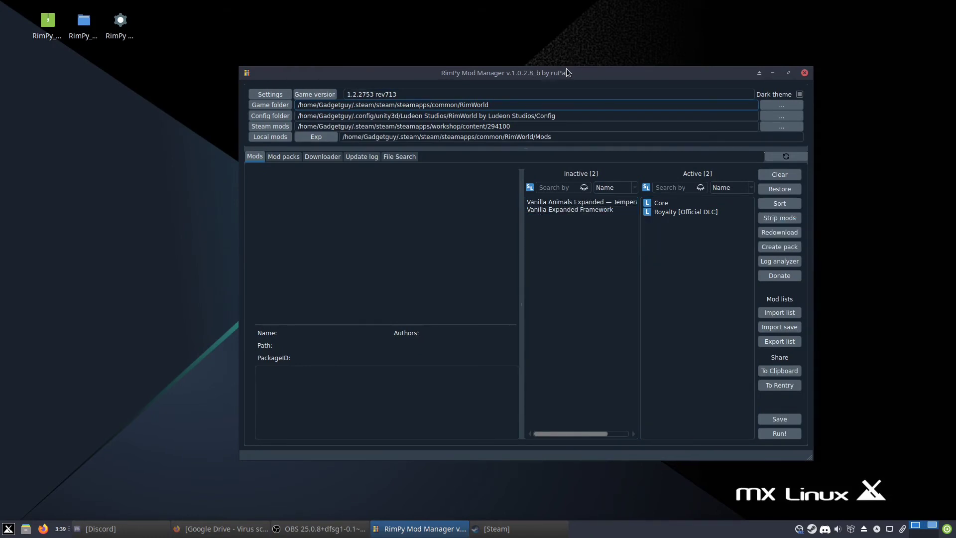
drag(549, 72, 484, 57)
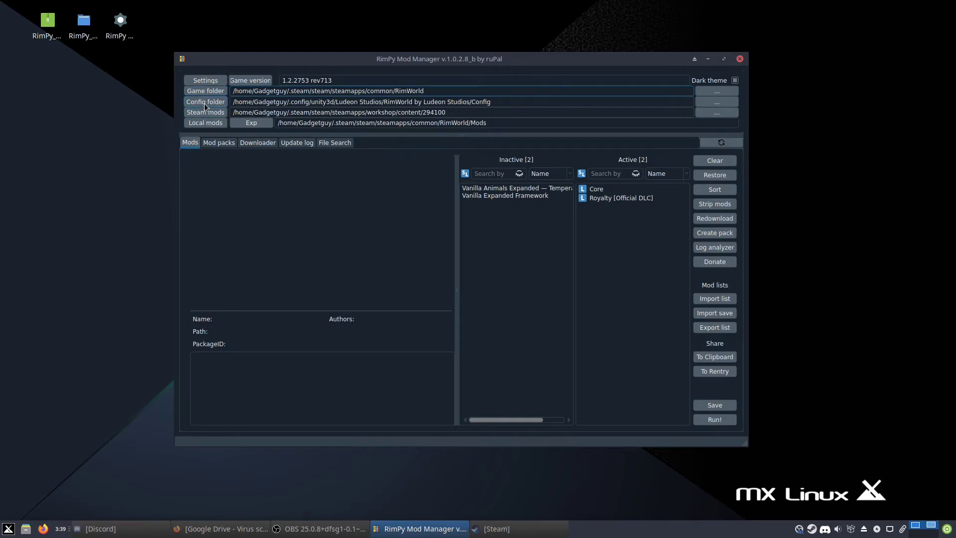
- Open the config folder chooser, go to the home folder and show hidden files
click(709, 101)
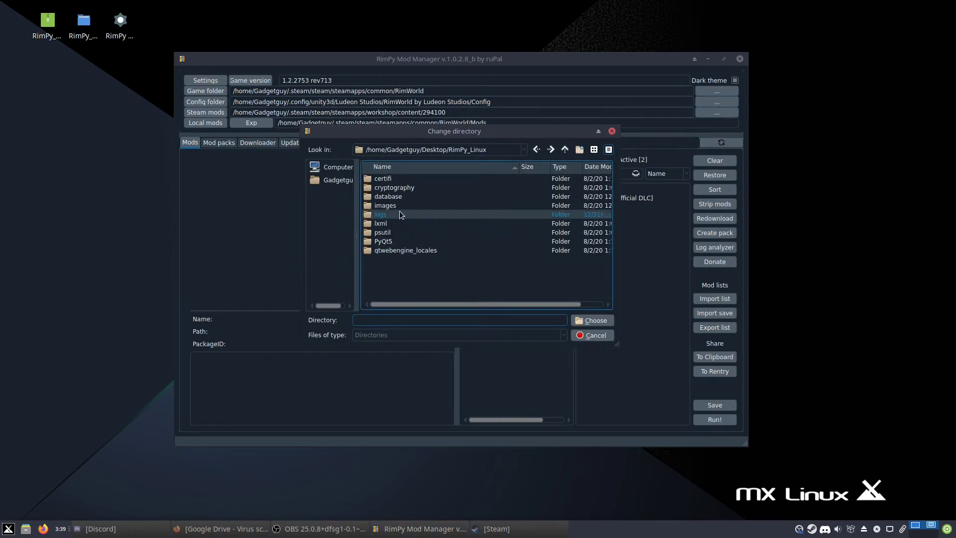
click(565, 150)
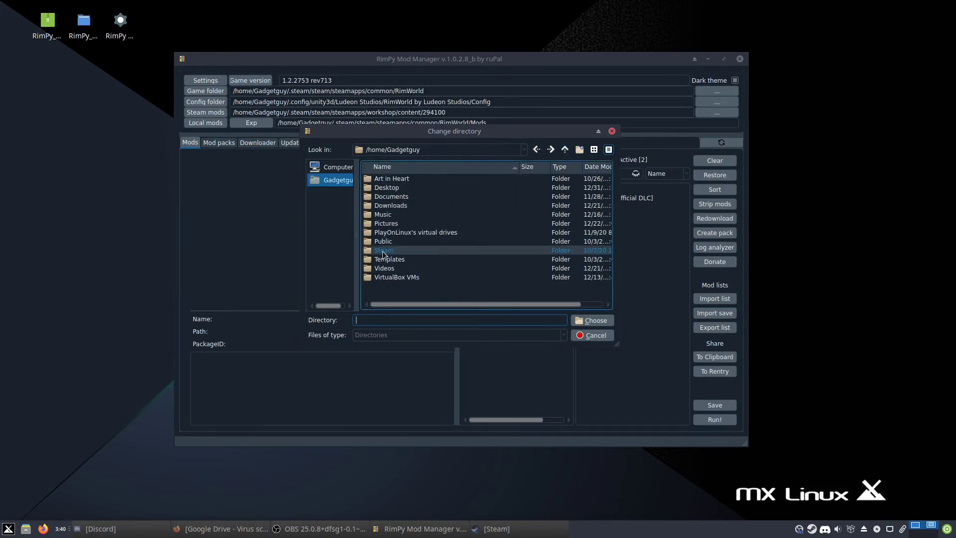
right_click(393, 292)
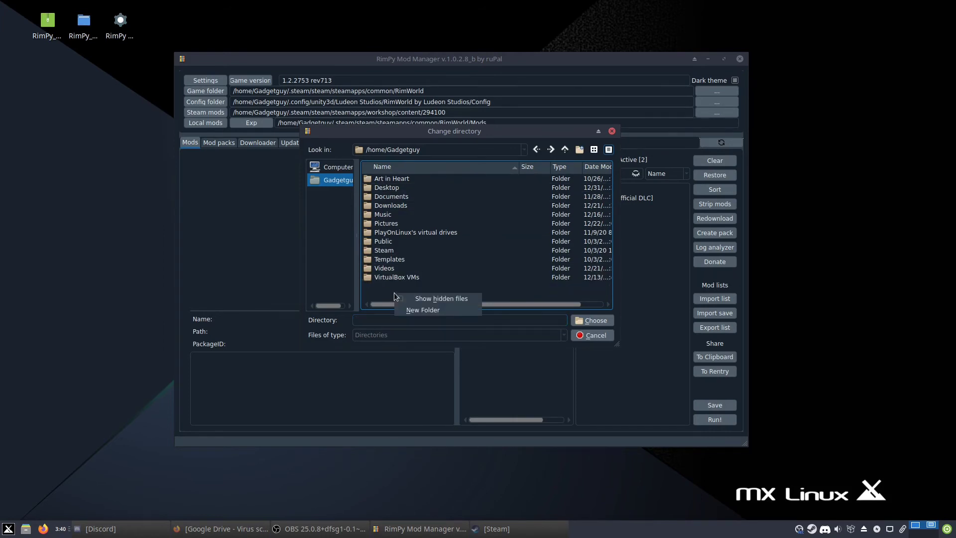
click(414, 298)
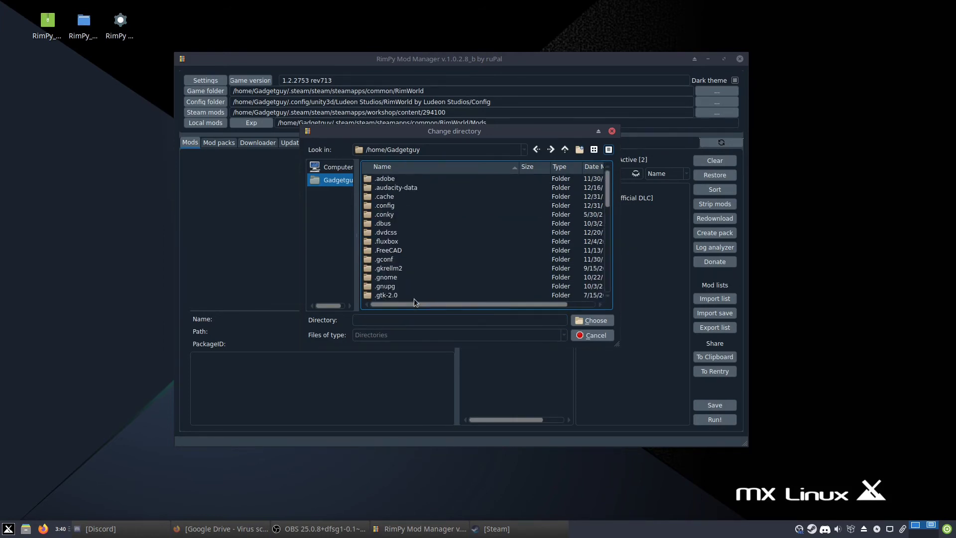
scroll(410, 277, down, 5)
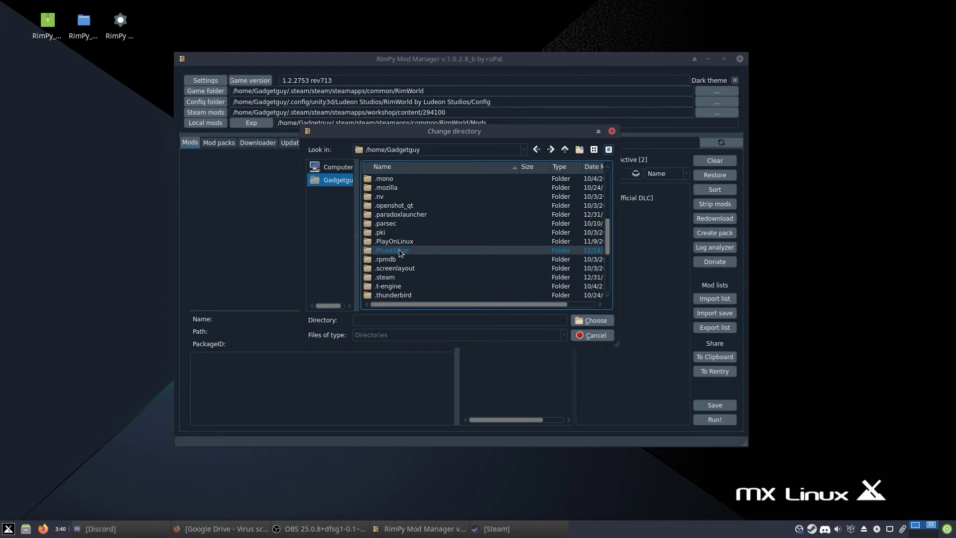
scroll(399, 249, up, 3)
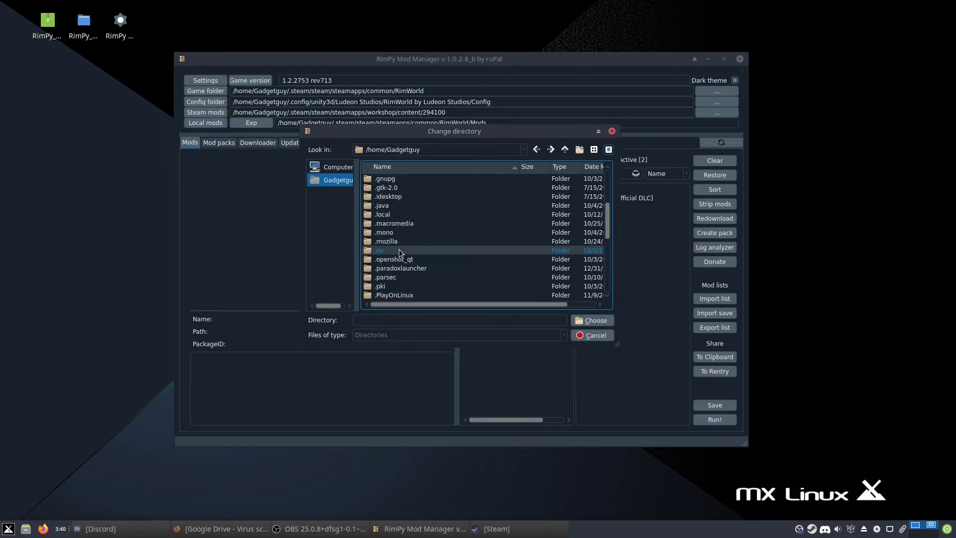
- Look through .local/share and .conky for the RimWorld config, then return home
double_click(390, 214)
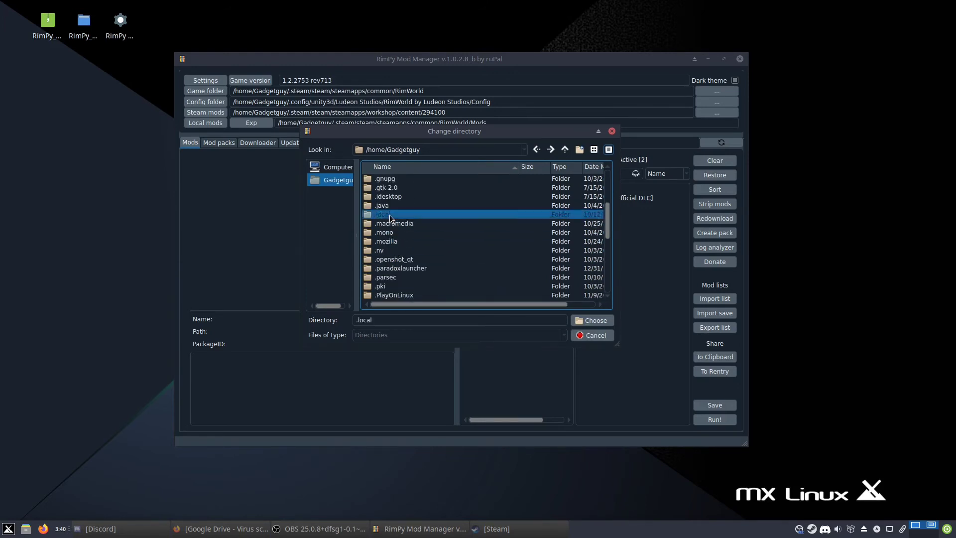
double_click(384, 197)
scroll(393, 211, down, 5)
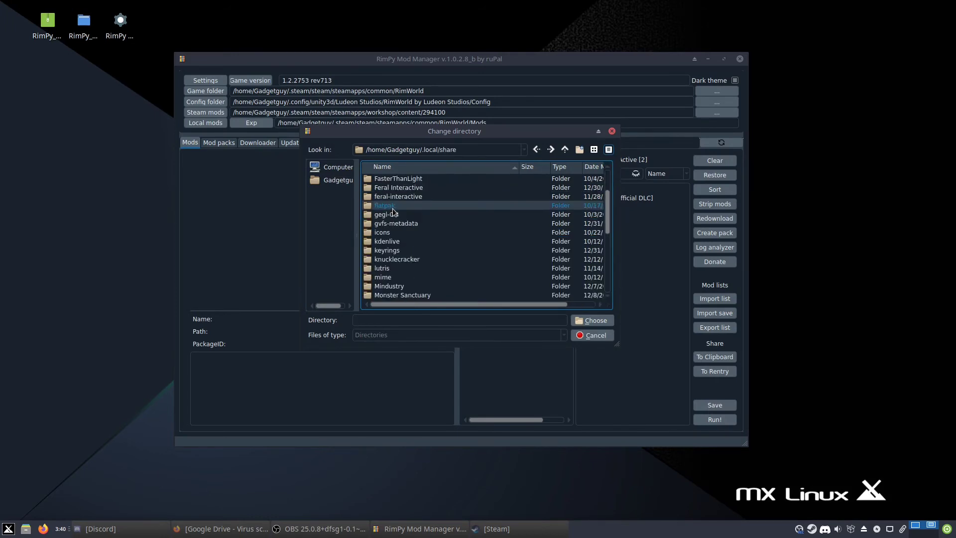
scroll(394, 212, down, 1)
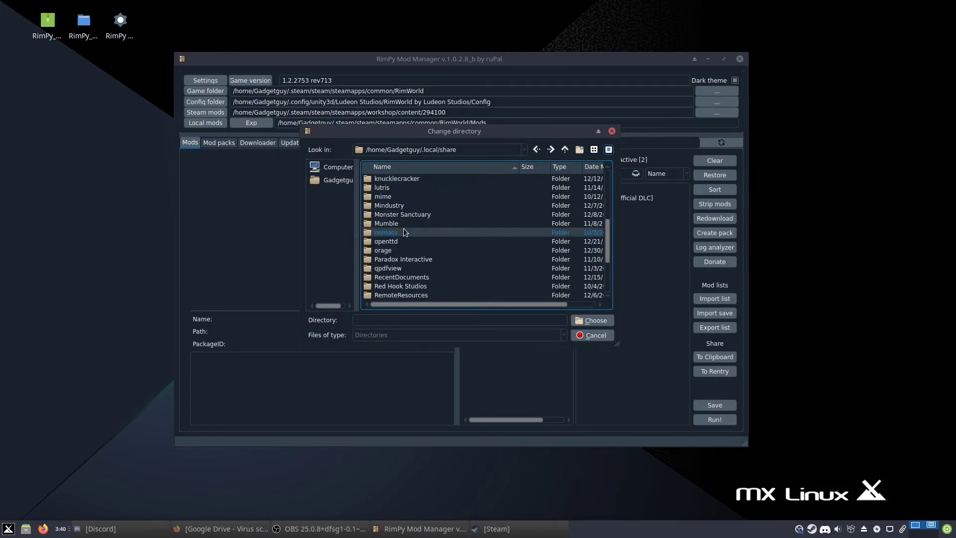
scroll(408, 240, down, 2)
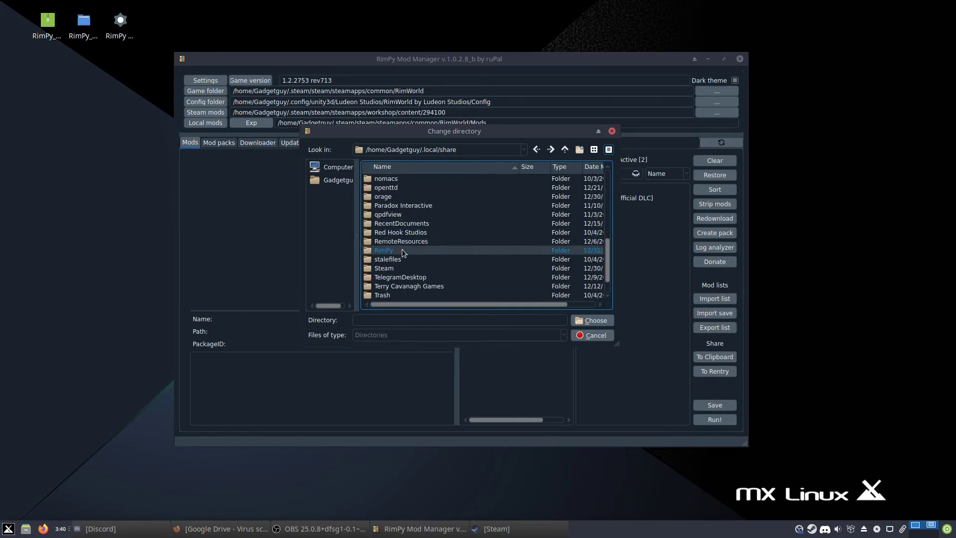
scroll(402, 249, down, 1)
scroll(402, 249, up, 8)
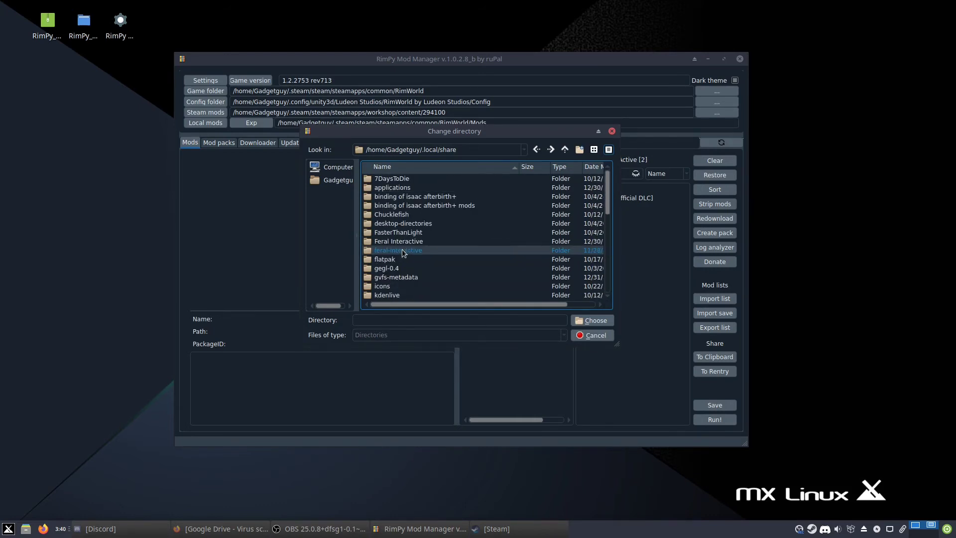
scroll(404, 252, down, 6)
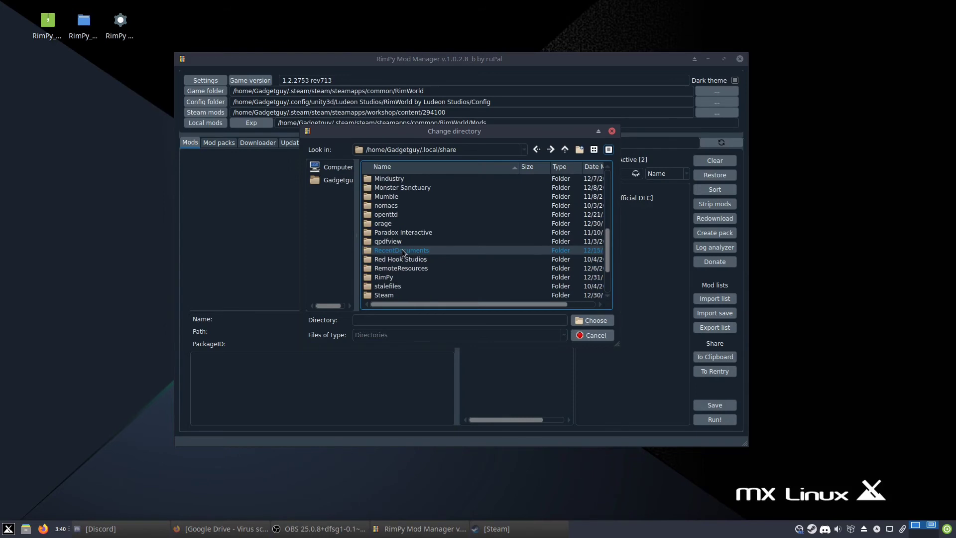
scroll(403, 249, up, 1)
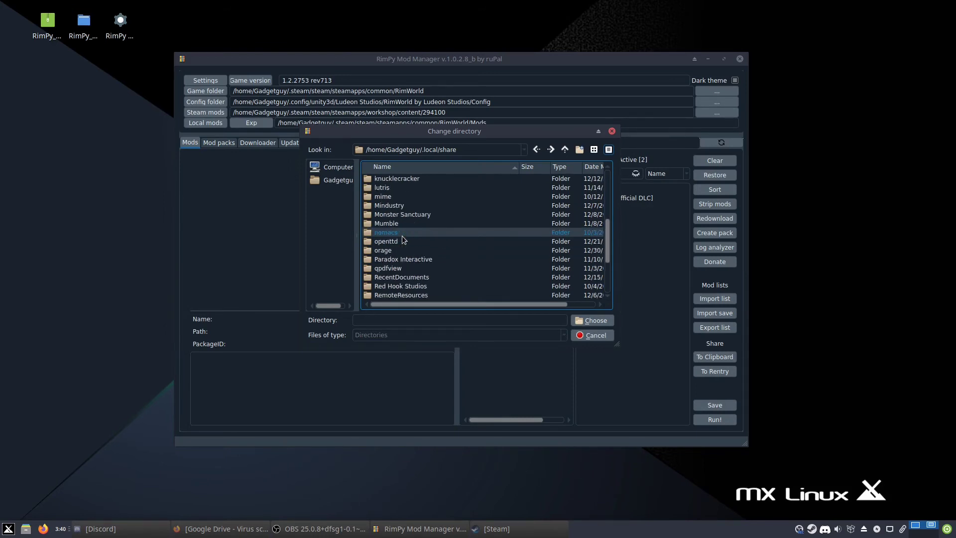
scroll(402, 238, up, 1)
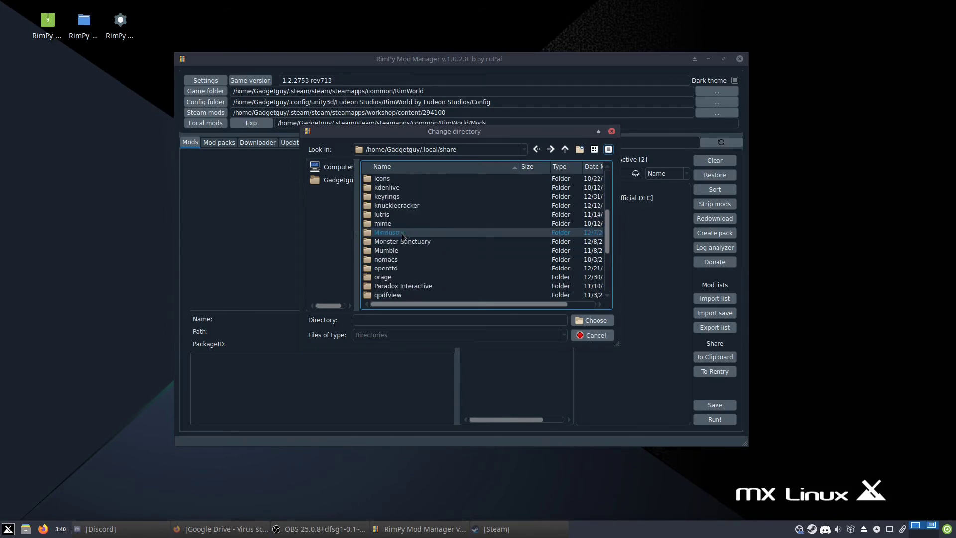
scroll(402, 233, down, 4)
key(BackSpace)
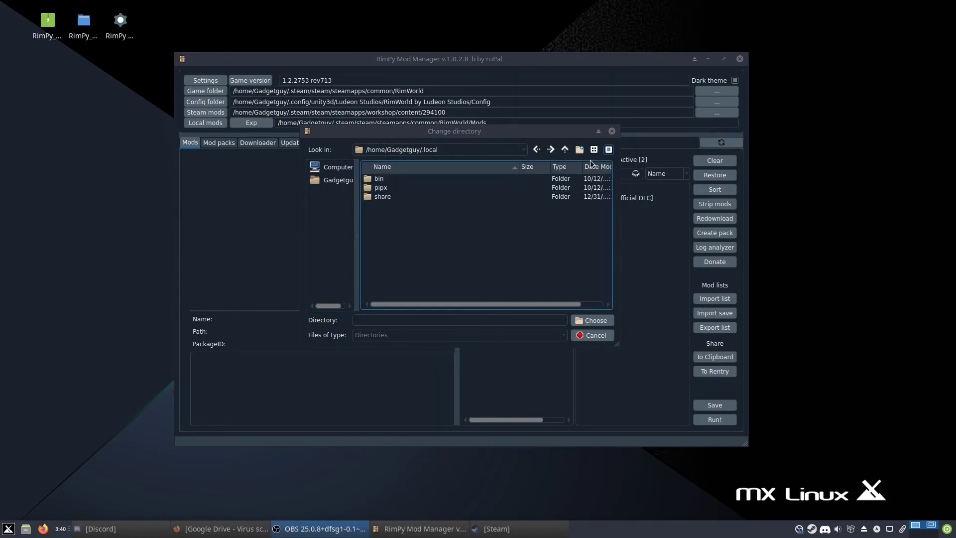
click(567, 149)
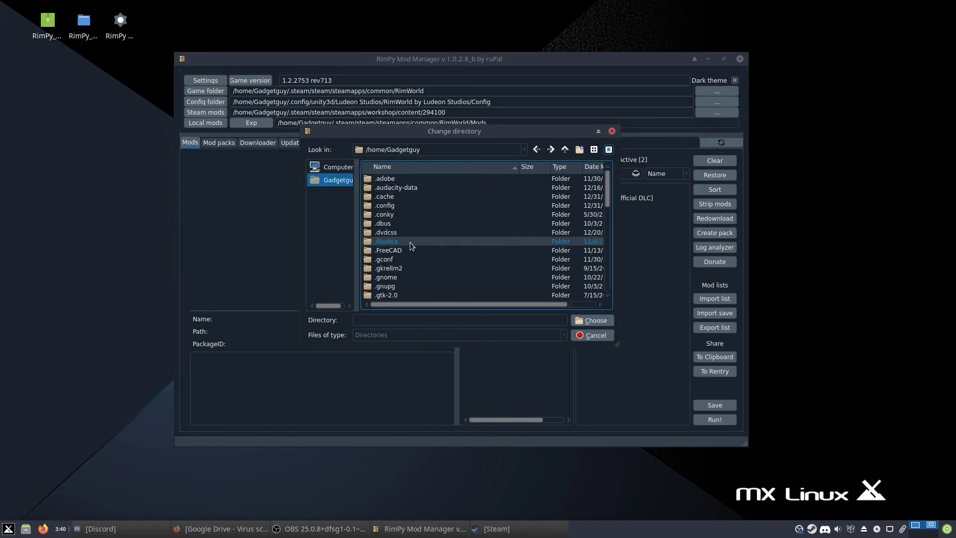
double_click(405, 213)
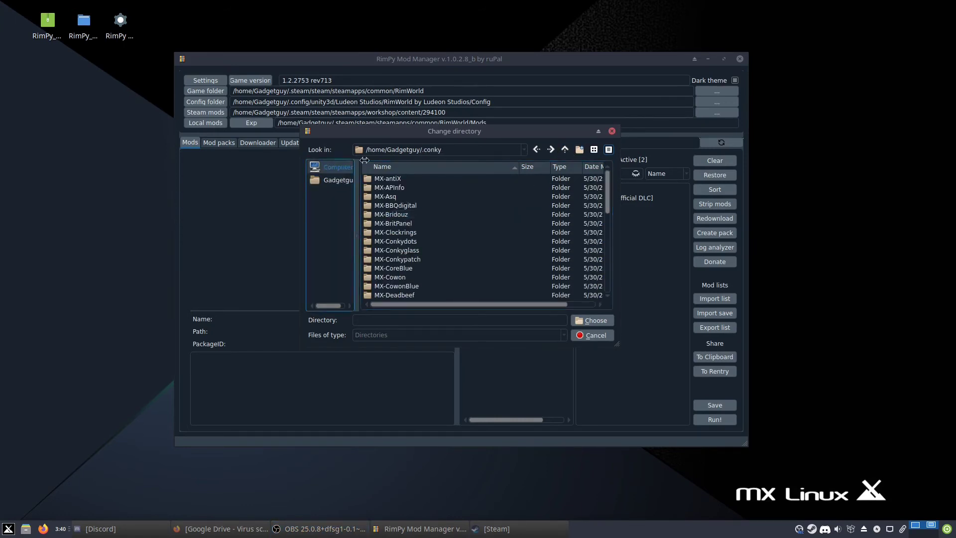
click(565, 149)
- Browse to .config/unity3d/Ludeon Studios/RimWorld by Ludeon Studios/Config, then cancel the chooser
scroll(423, 287, down, 10)
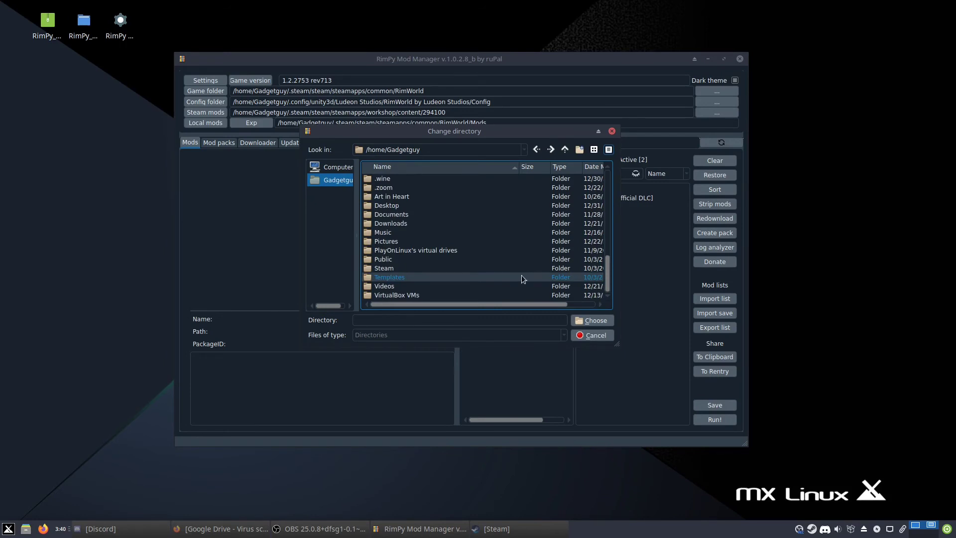
right_click(489, 278)
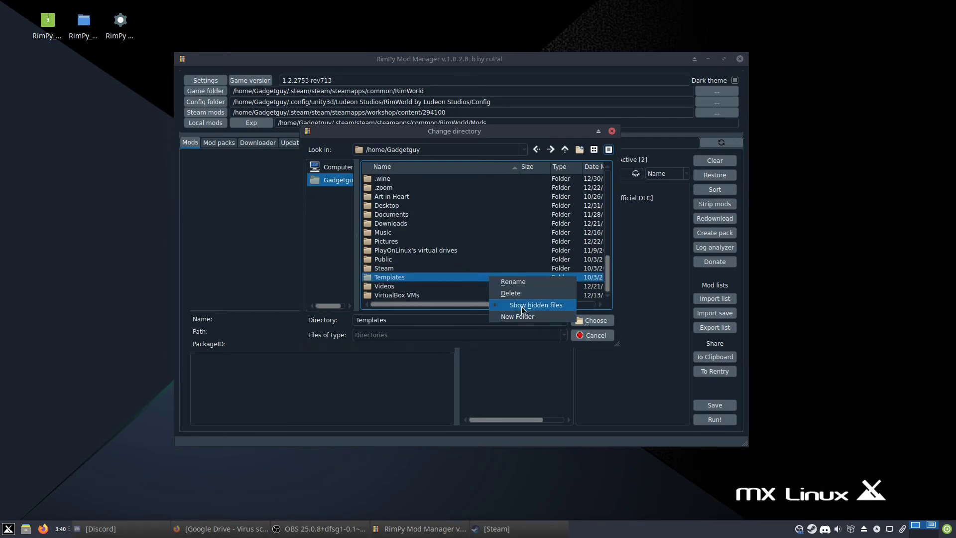
click(431, 230)
scroll(432, 232, up, 10)
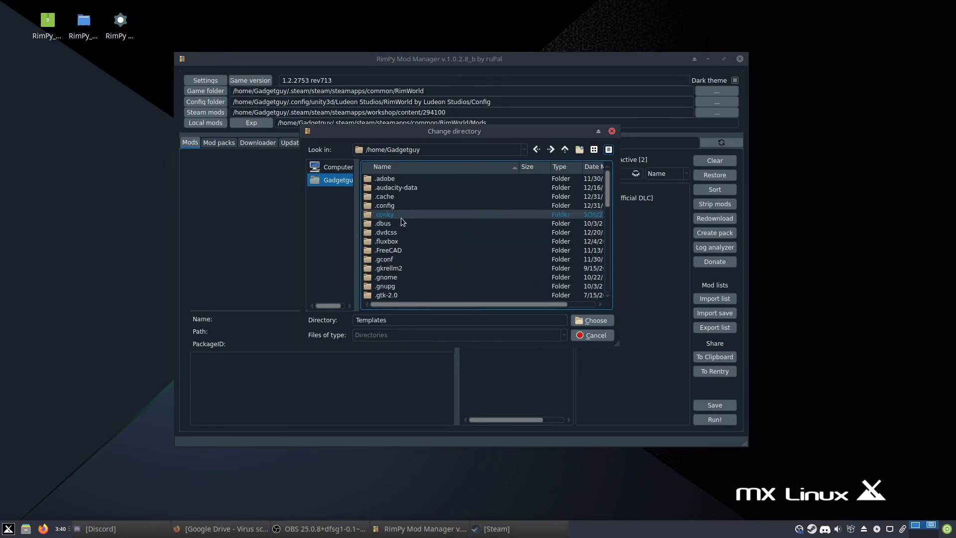
click(402, 206)
double_click(401, 206)
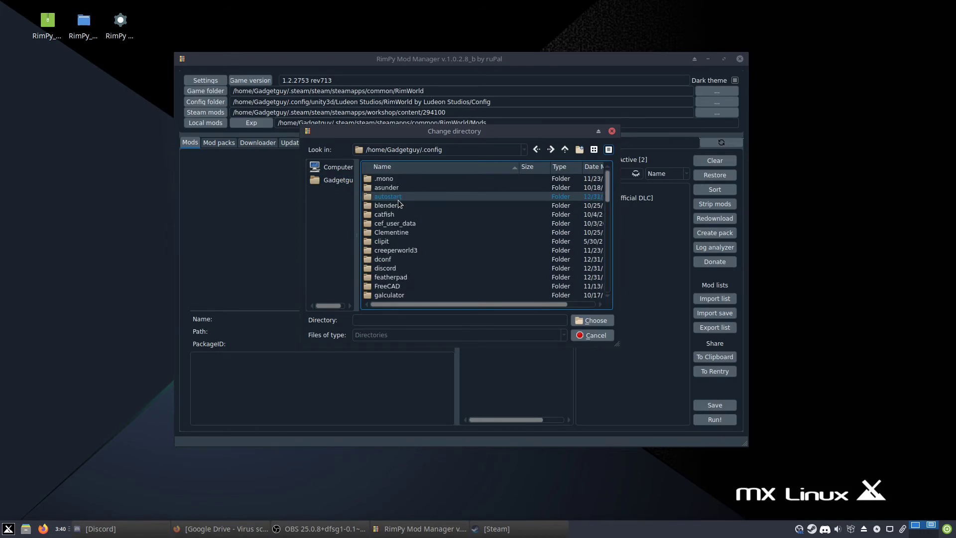
scroll(399, 202, down, 10)
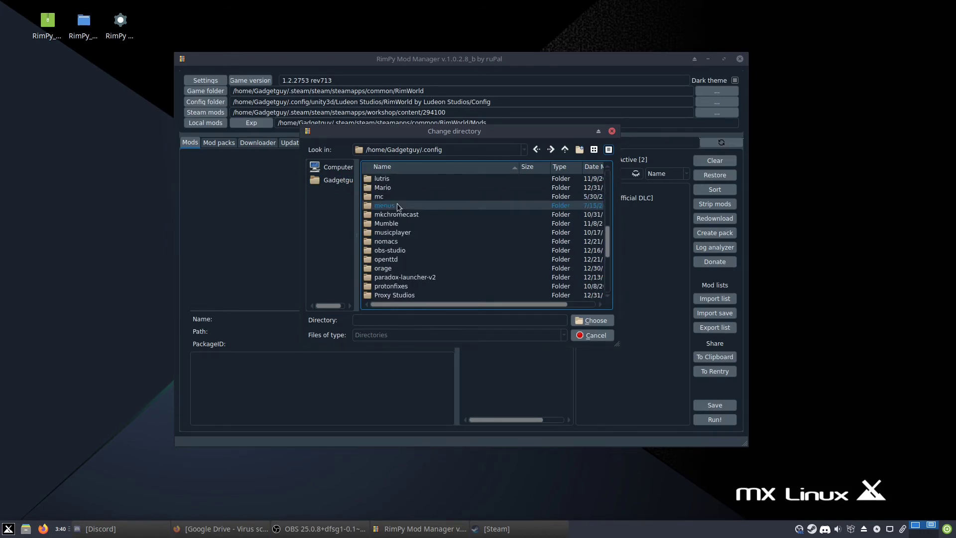
scroll(396, 209, down, 2)
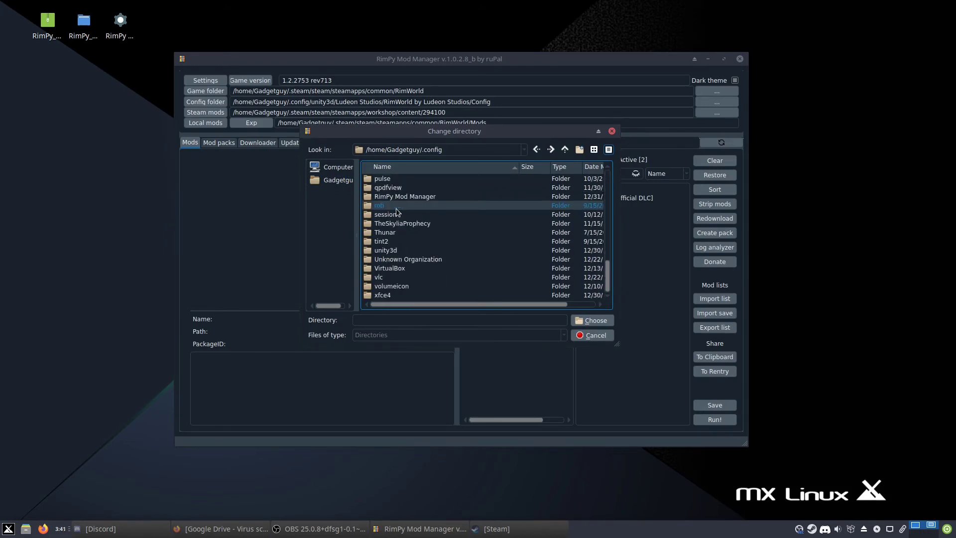
click(396, 251)
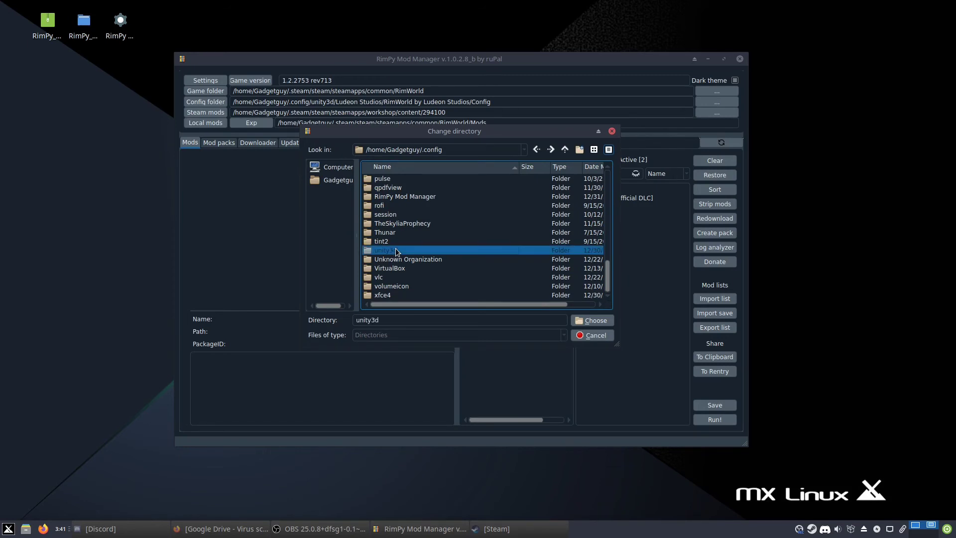
double_click(395, 250)
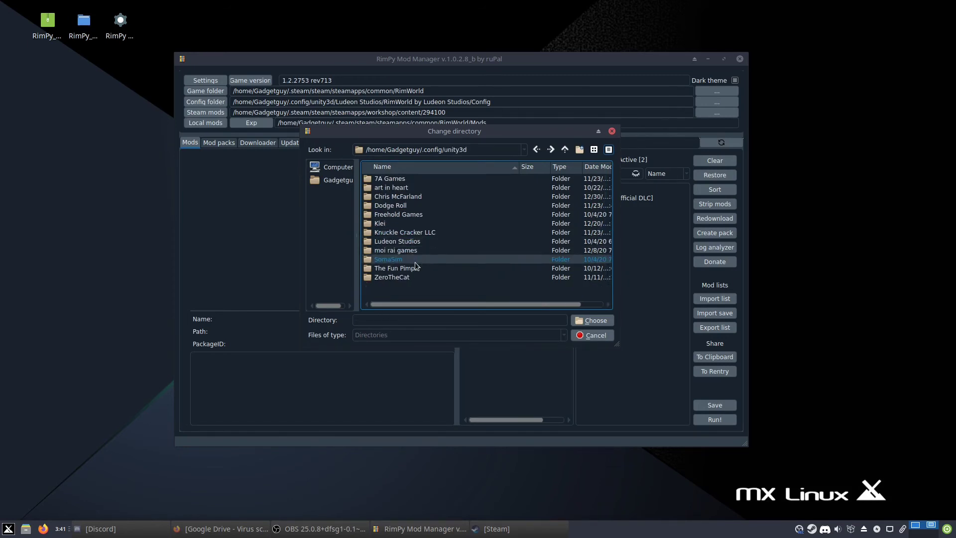
click(402, 242)
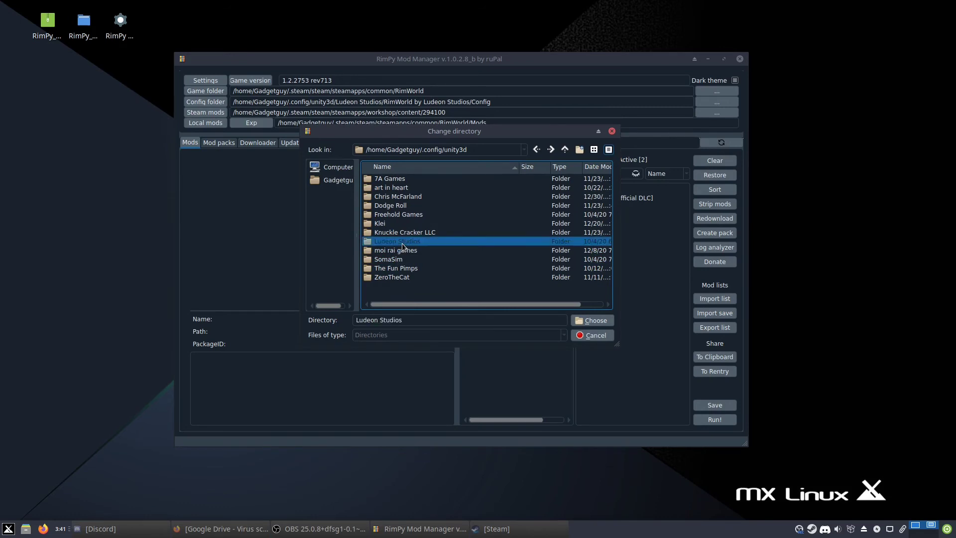
double_click(402, 243)
double_click(416, 178)
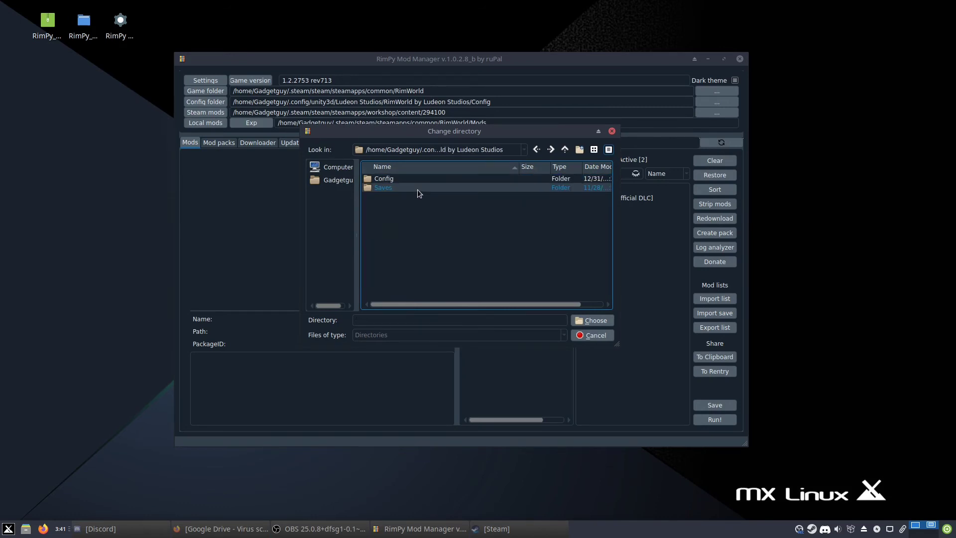
double_click(416, 179)
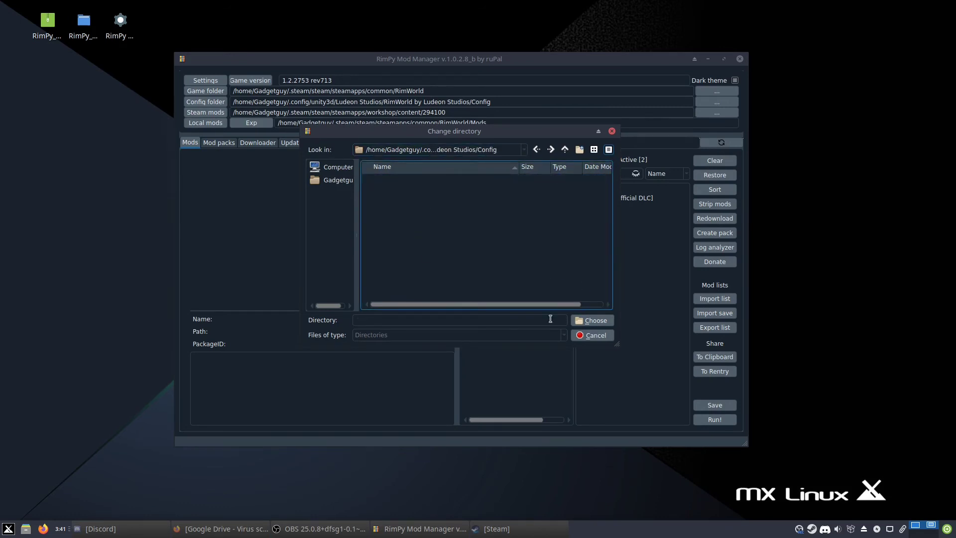
click(592, 335)
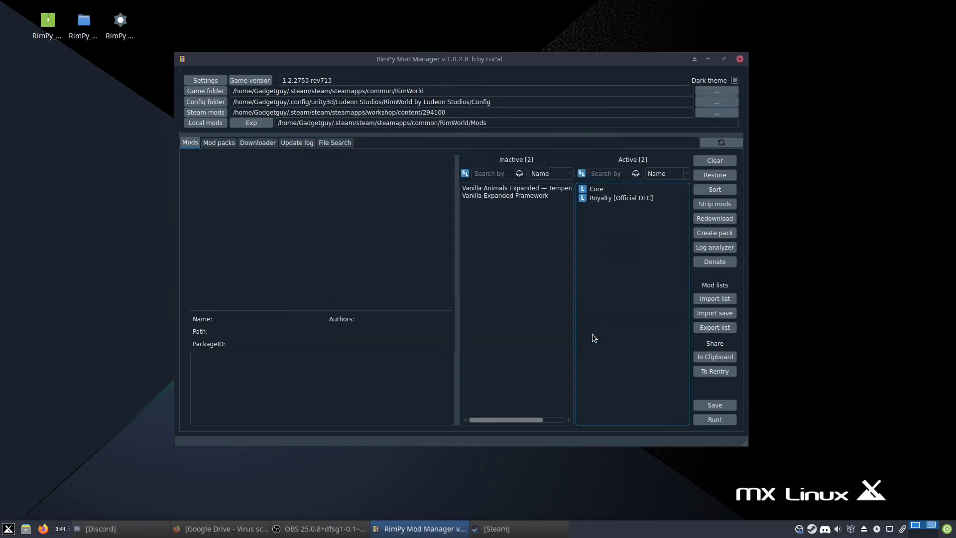
- Activate both Vanilla mods, sort the active list and dismiss the missing Harmony warning
double_click(489, 197)
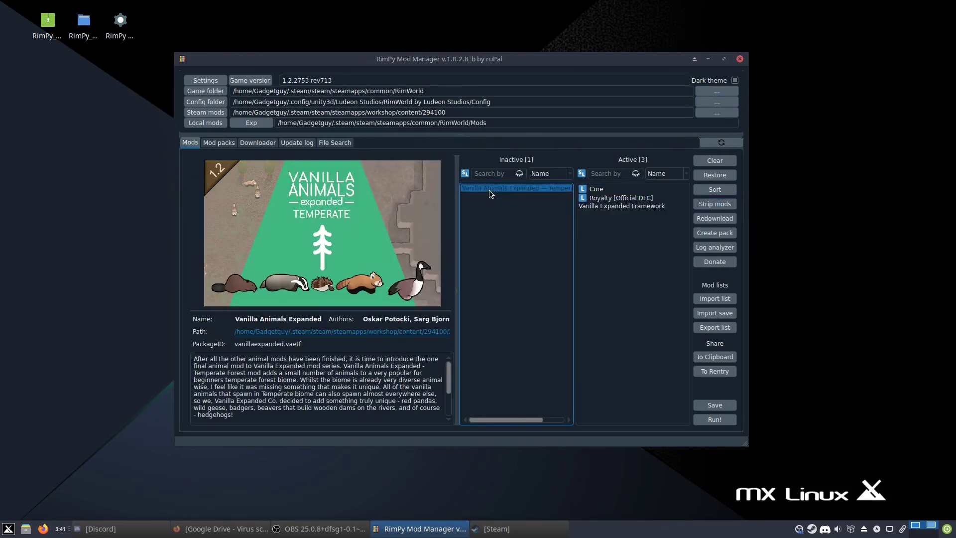
double_click(489, 190)
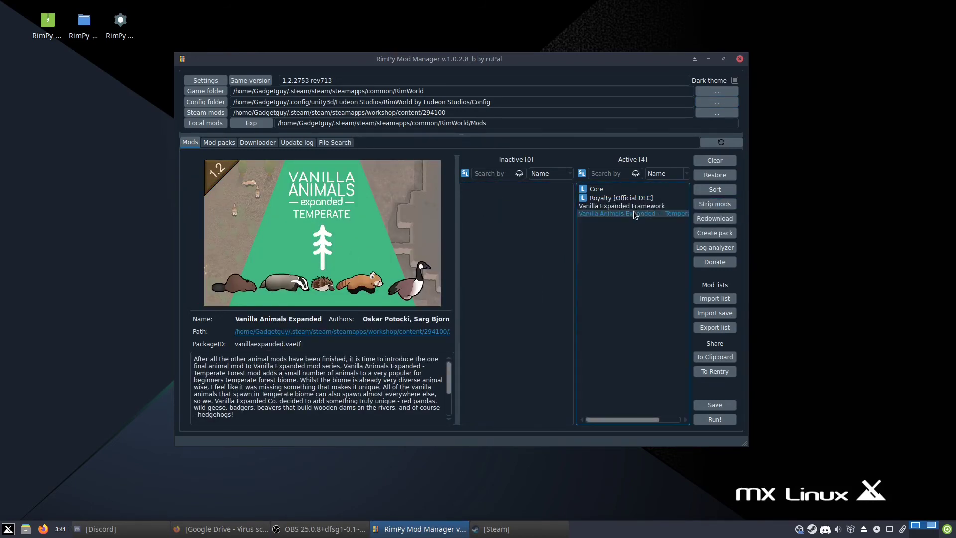
click(724, 189)
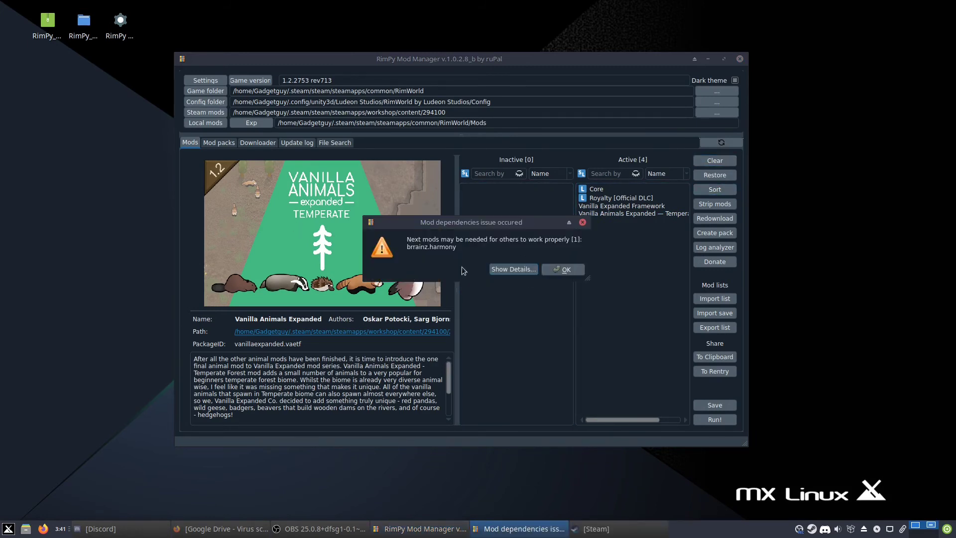
click(551, 272)
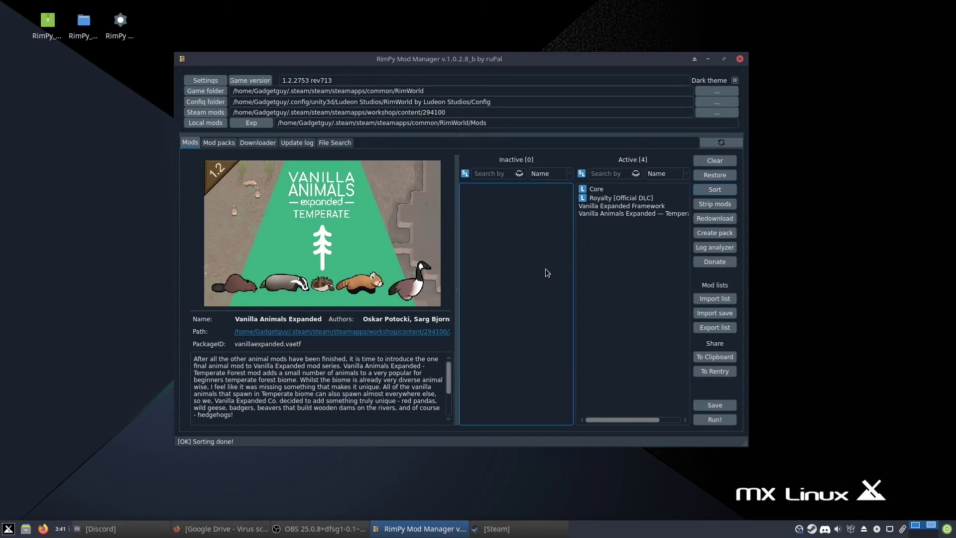
- Open Vanilla Expanded Framework's Steam Workshop page from its context menu
click(610, 206)
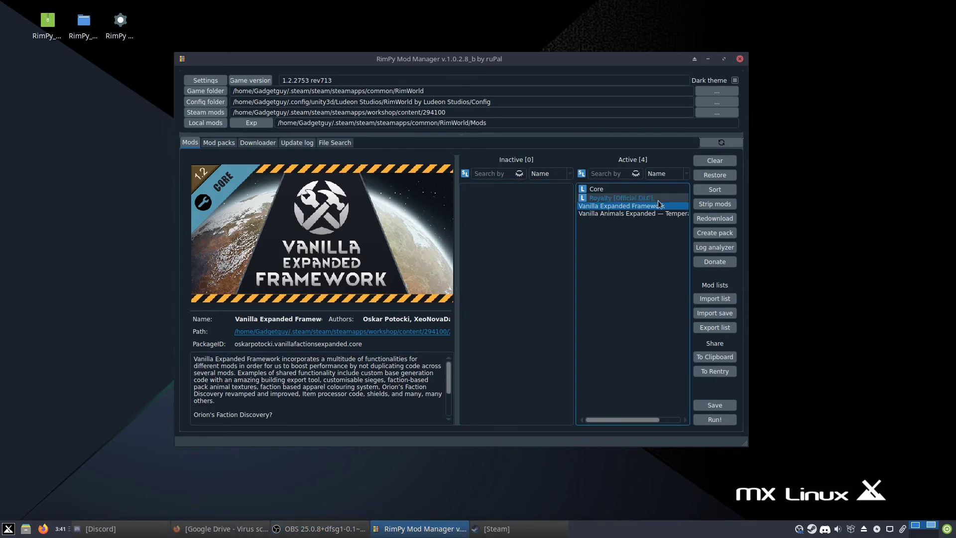
right_click(617, 207)
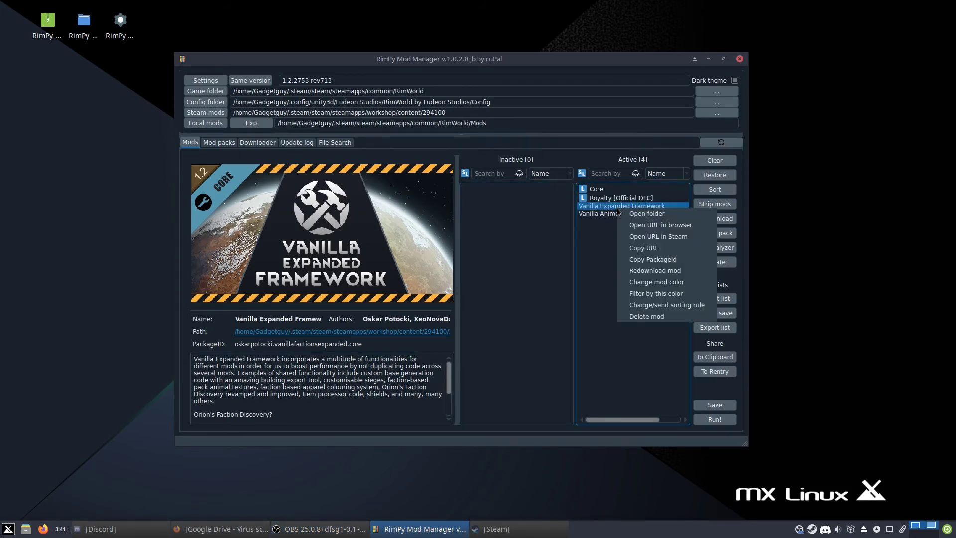
click(629, 233)
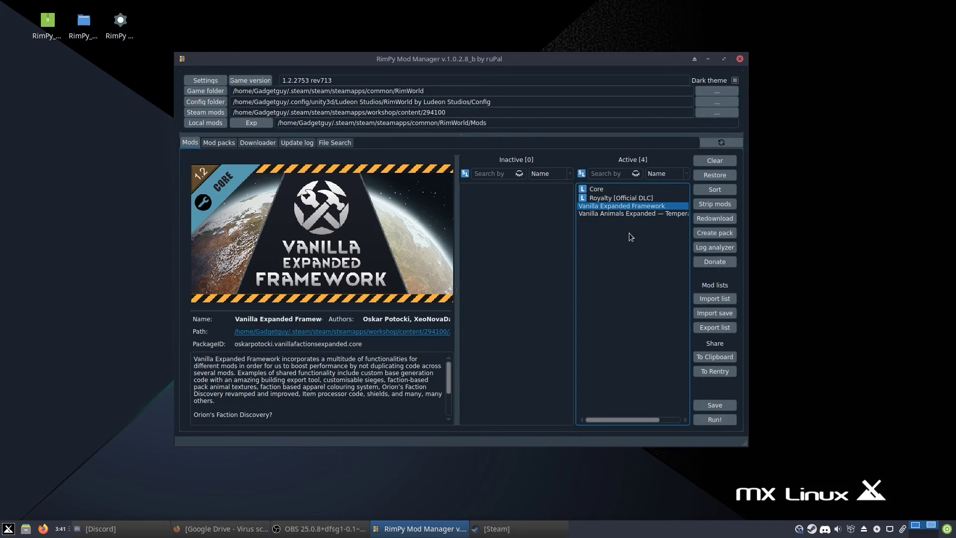
- In Steam, check subscribed Workshop items and the Vanilla Expanded Framework page, then minimize Steam
click(496, 529)
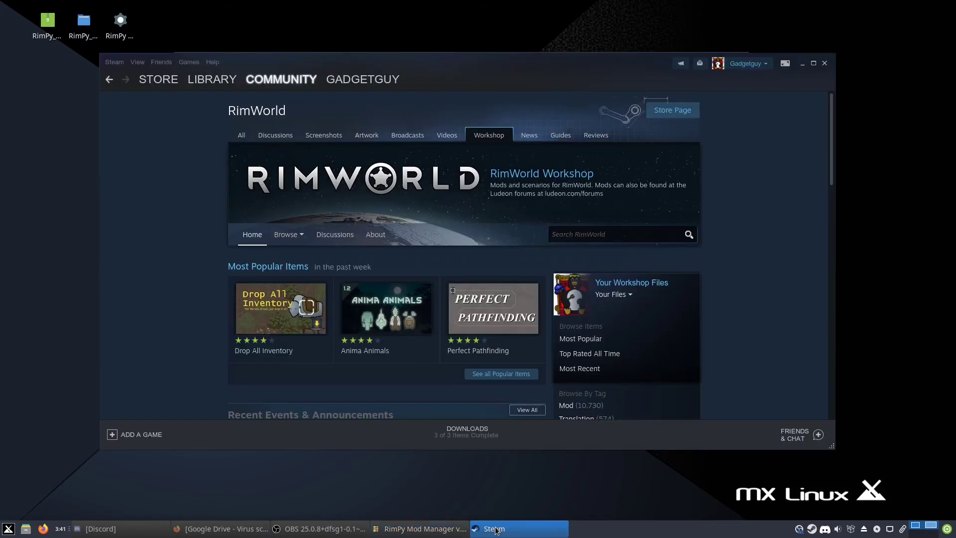
click(286, 235)
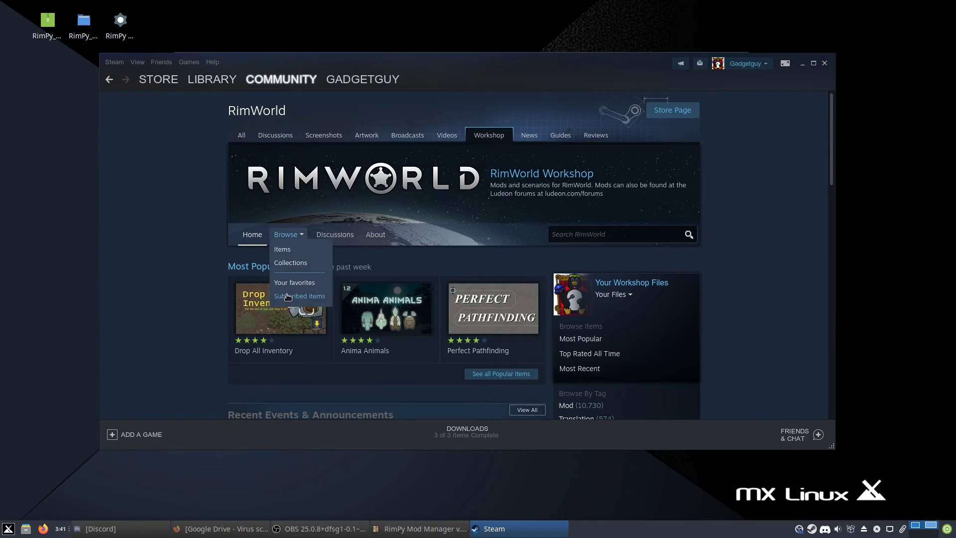
click(287, 297)
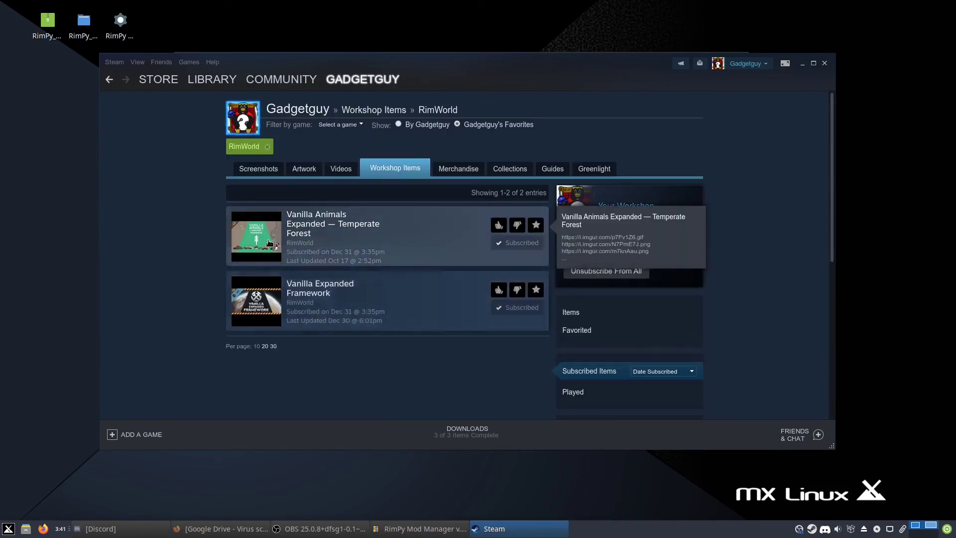
click(259, 288)
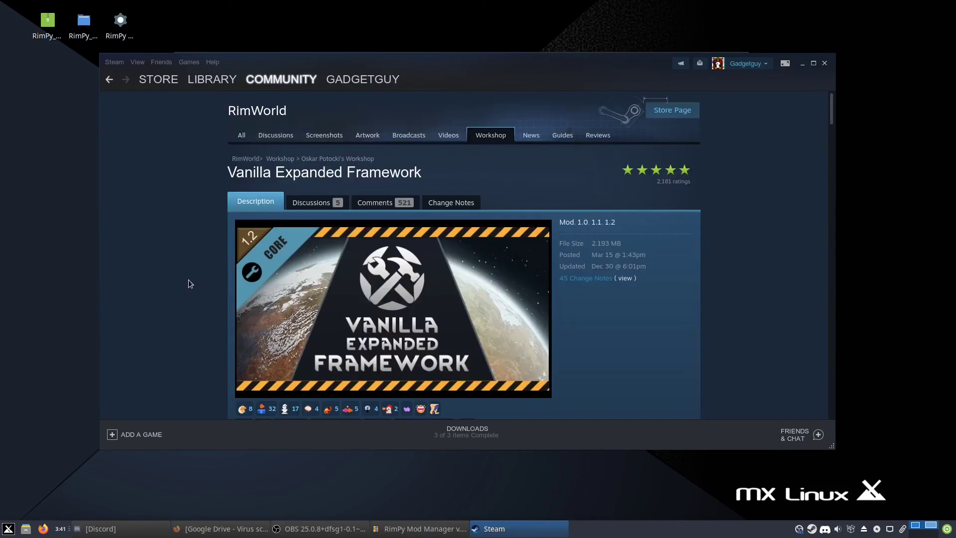
scroll(189, 280, down, 7)
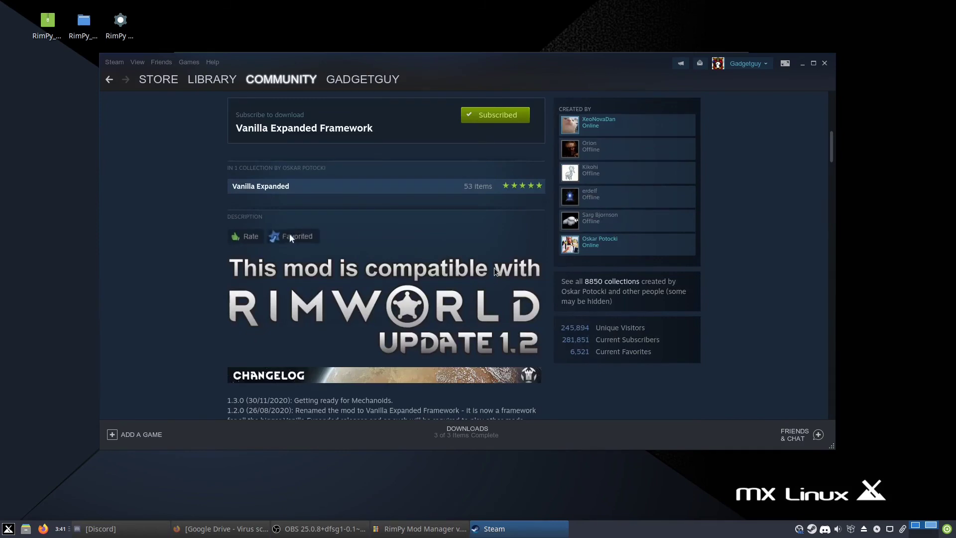
scroll(494, 267, up, 5)
click(212, 79)
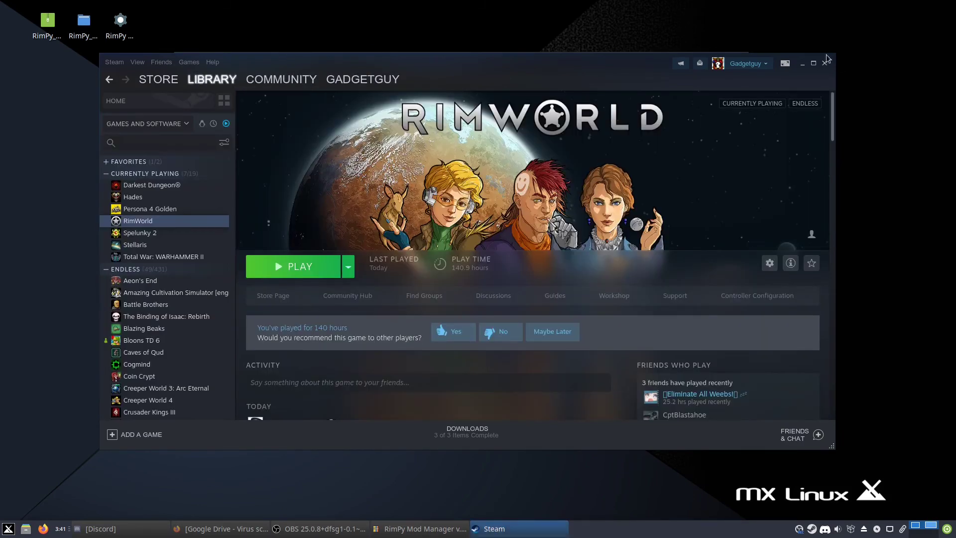
click(803, 63)
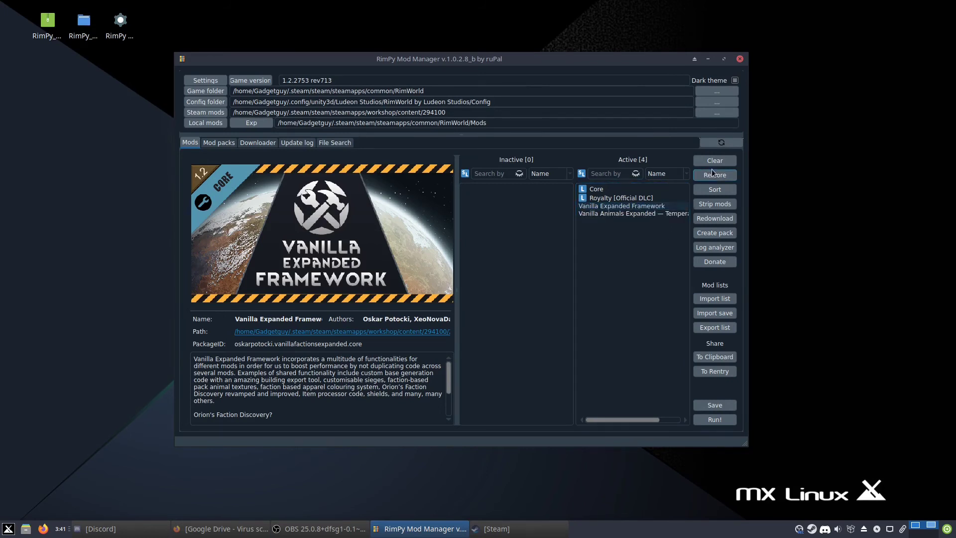
- Re-sort the active mods in RimPy, dismiss the notice and inspect Vanilla Expanded Framework
click(713, 189)
click(568, 272)
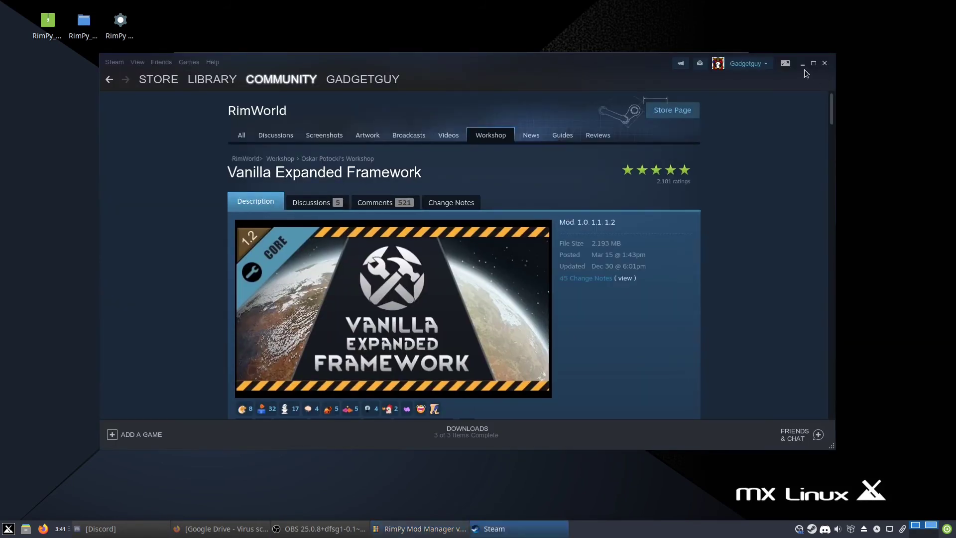
click(803, 64)
click(601, 206)
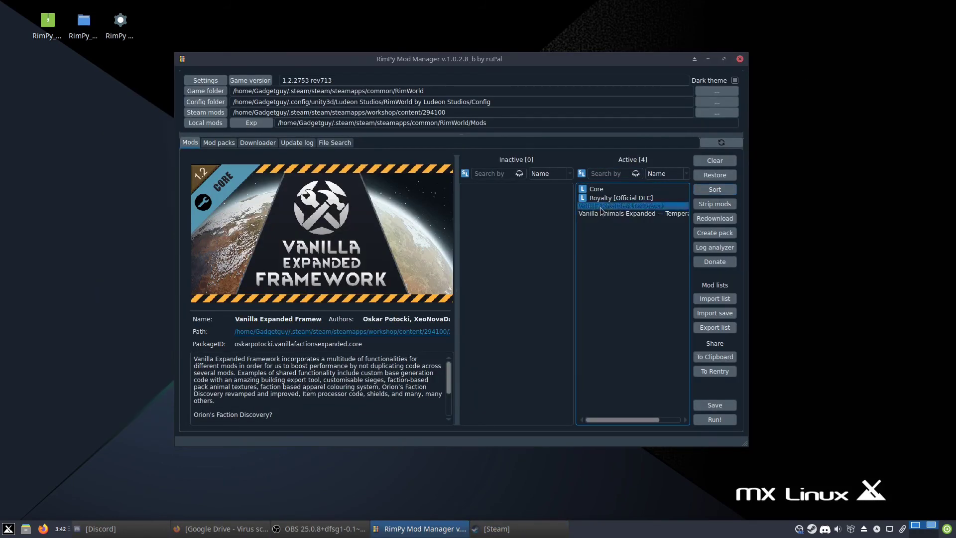
- Review Vanilla Animals Expanded's details and save the active mod list to ModsConfig.xml
click(603, 214)
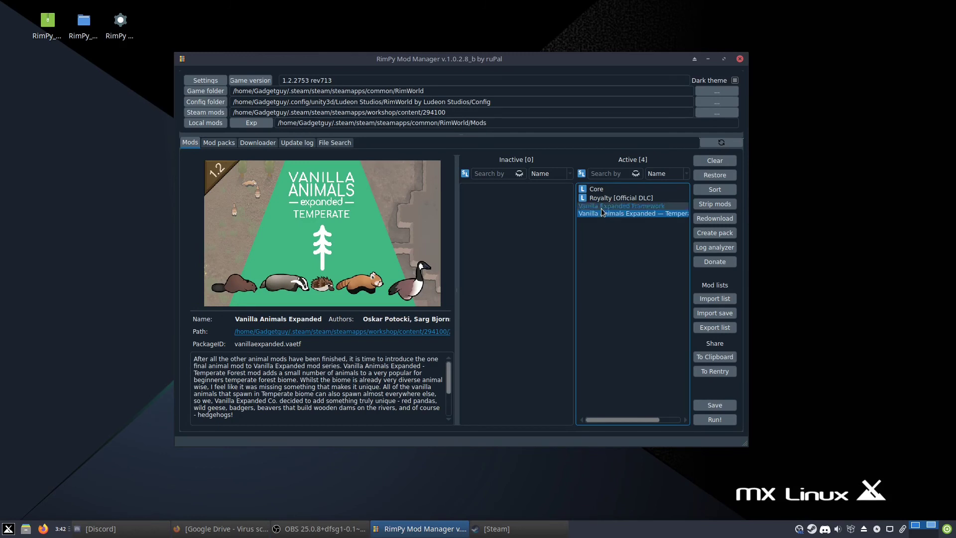
click(698, 405)
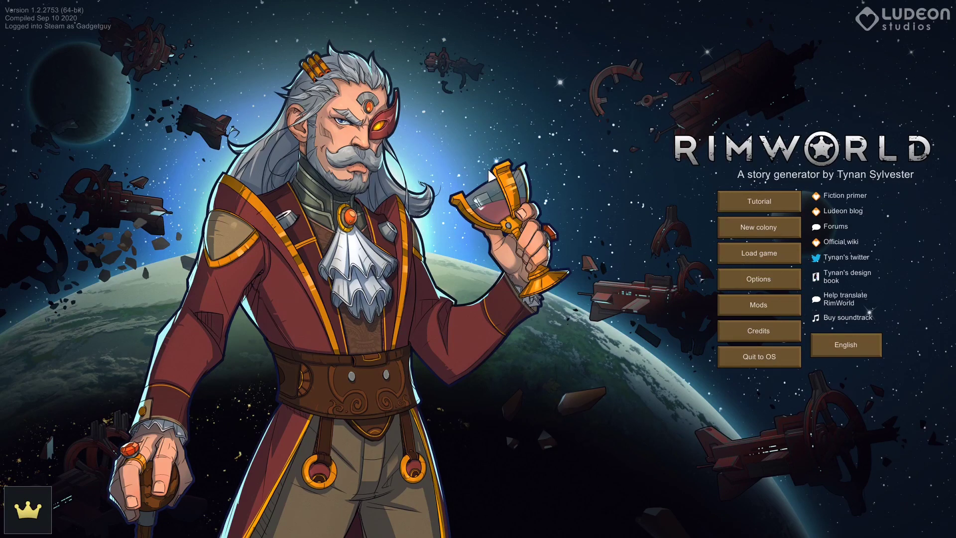
- Confirm Vanilla Expanded Framework's Harmony dependency is missing in RimWorld's mod list, then quit to OS
click(738, 304)
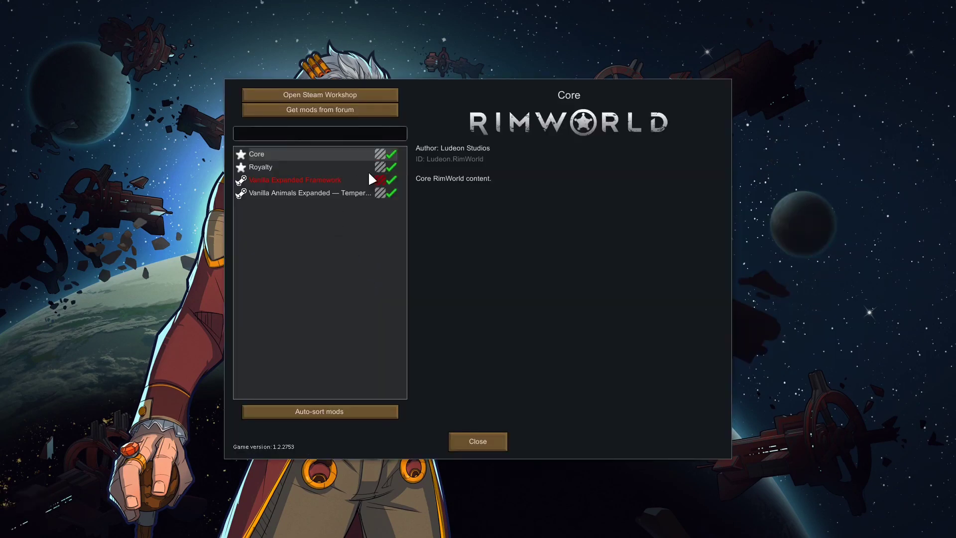
click(372, 180)
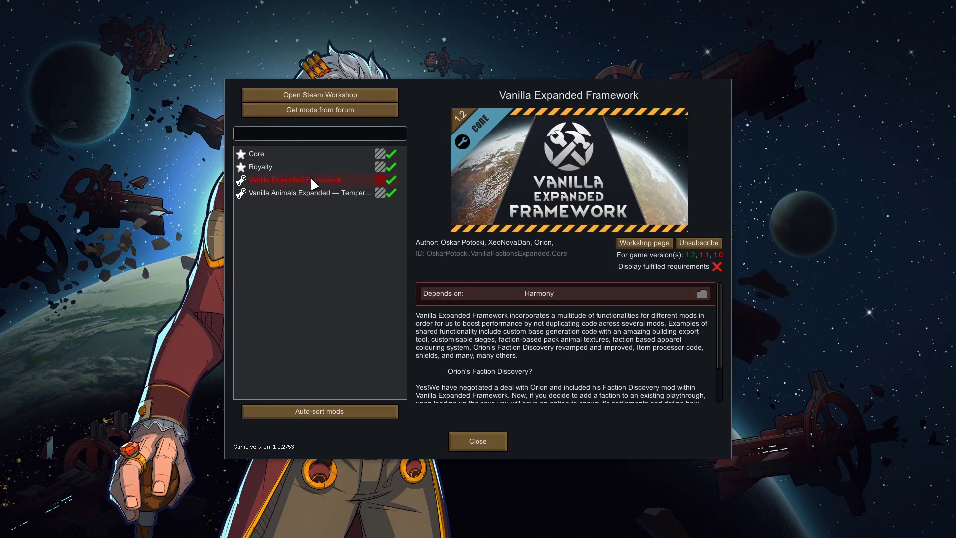
mouse_move(315, 188)
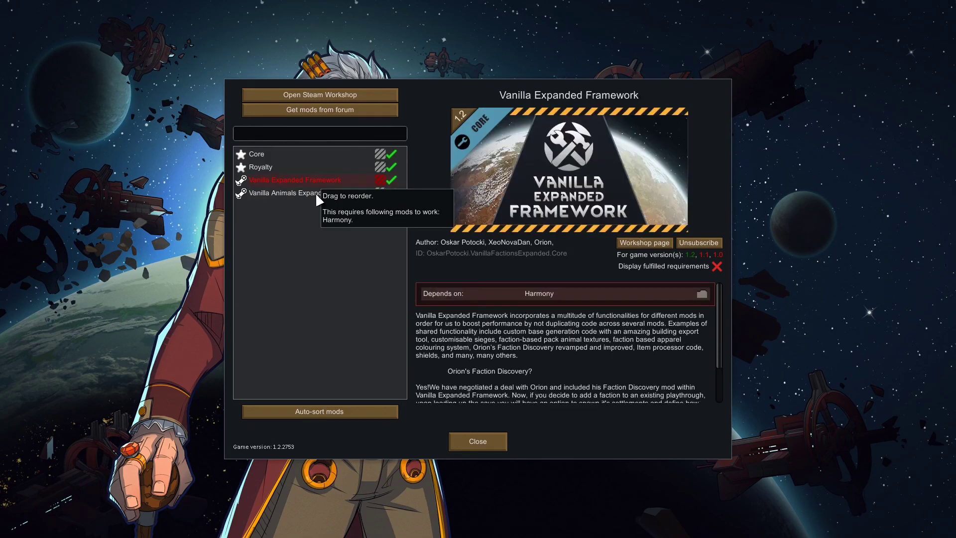
mouse_move(645, 297)
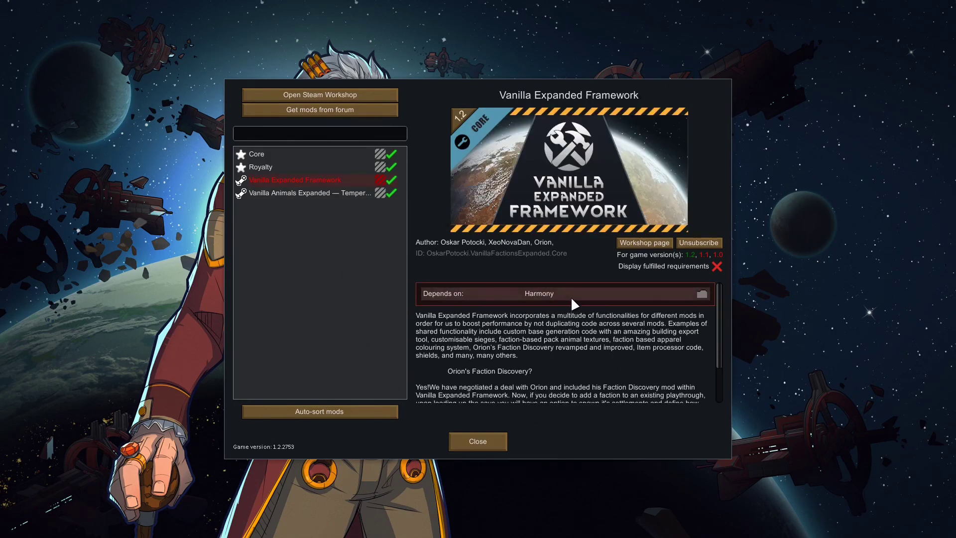
click(493, 443)
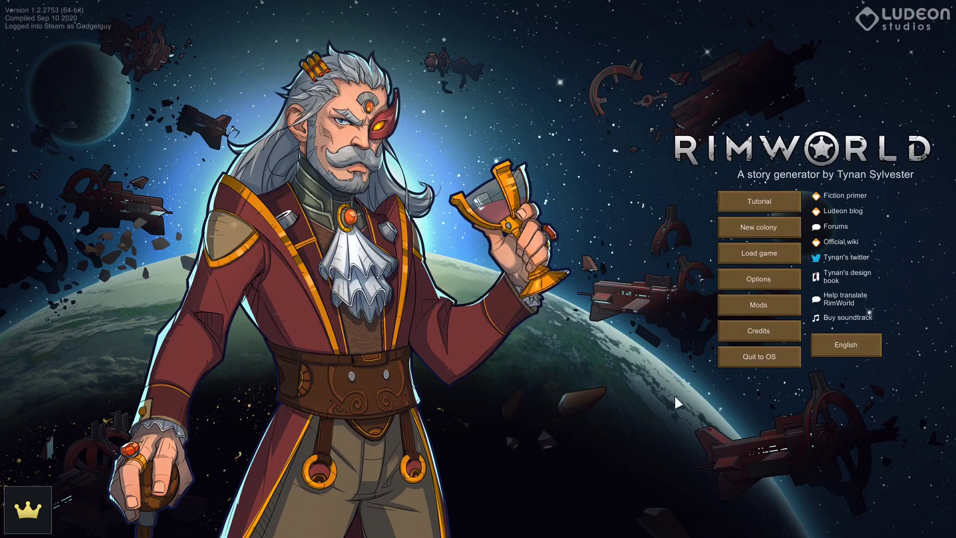
click(760, 355)
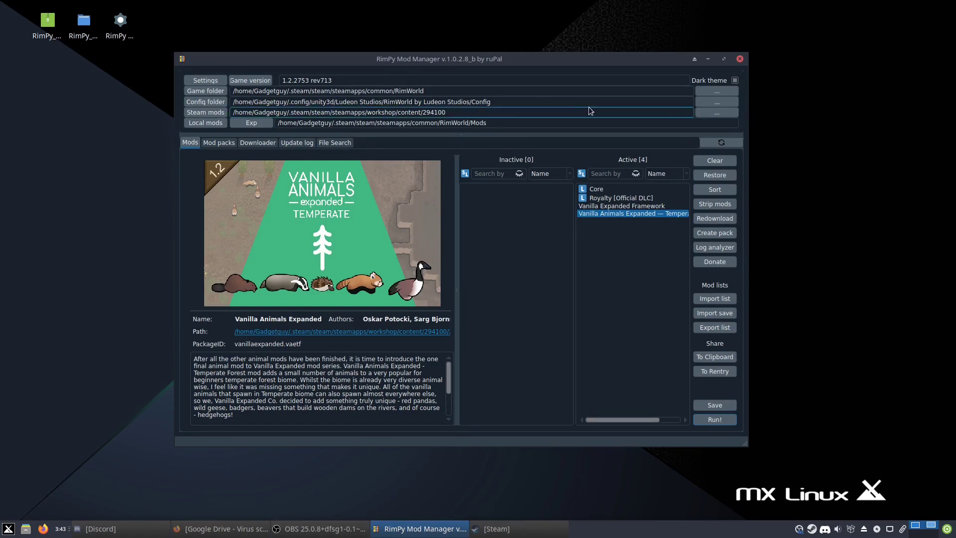
- Close the RimPy Mod Manager window with its X button
click(740, 59)
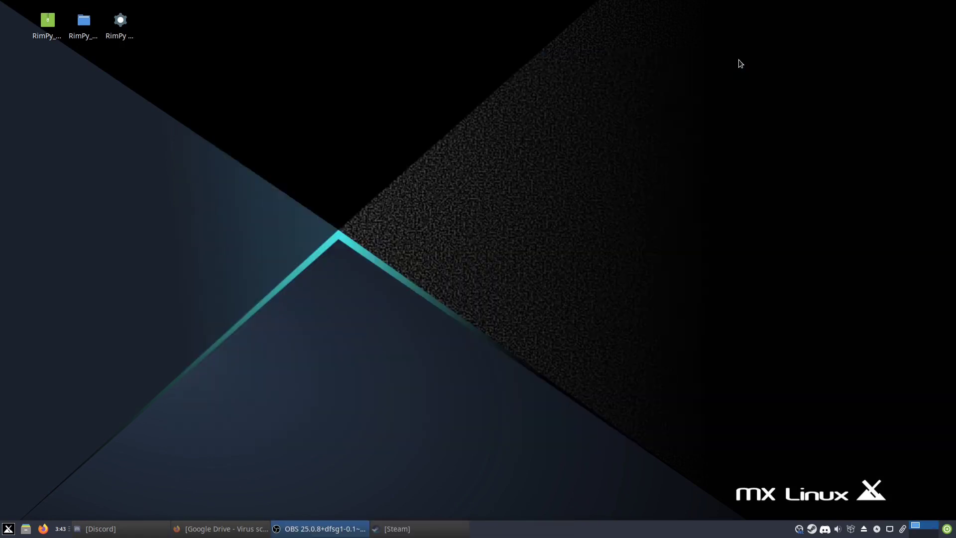